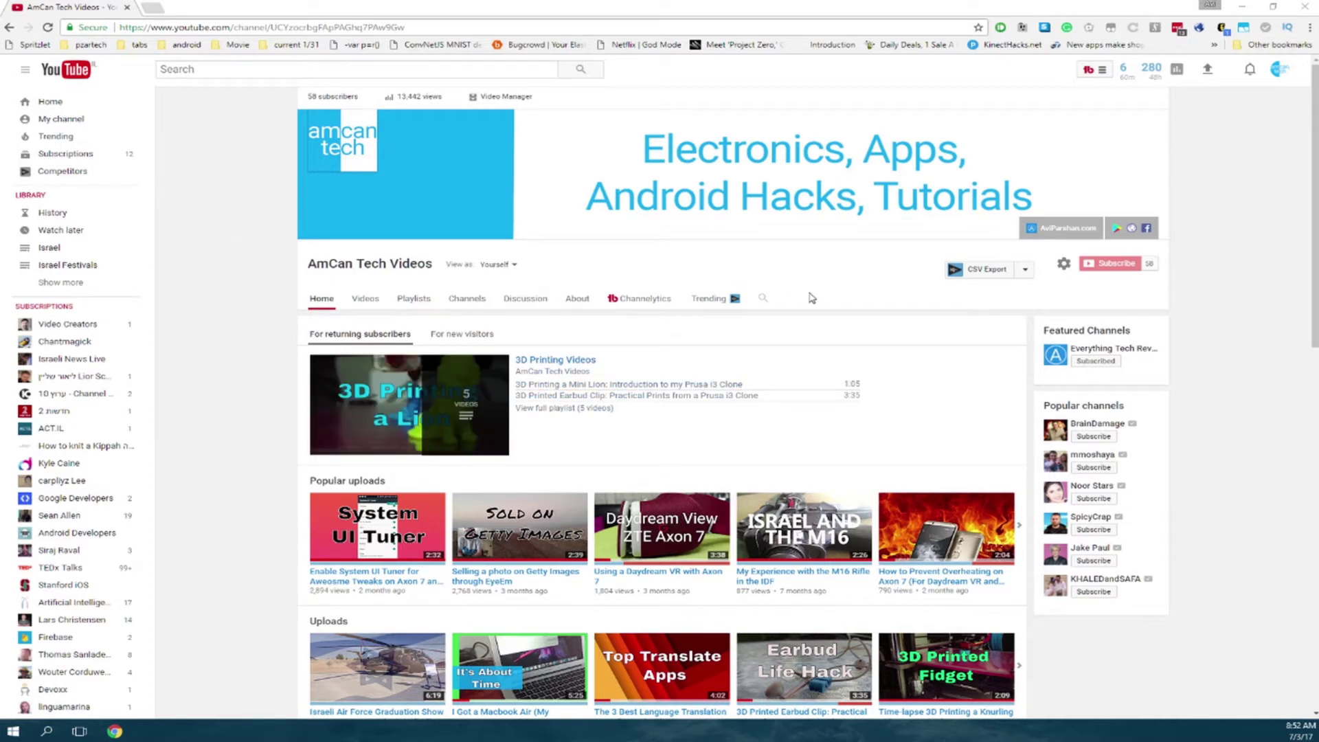
Bring up the Channelytics panel on the AmCan Tech Videos channel page
click(708, 298)
Check Channelytics stats (58 subscribers, 13.4K views, 40 videos), close it, and list Trending videos by views per hour
click(628, 299)
click(638, 300)
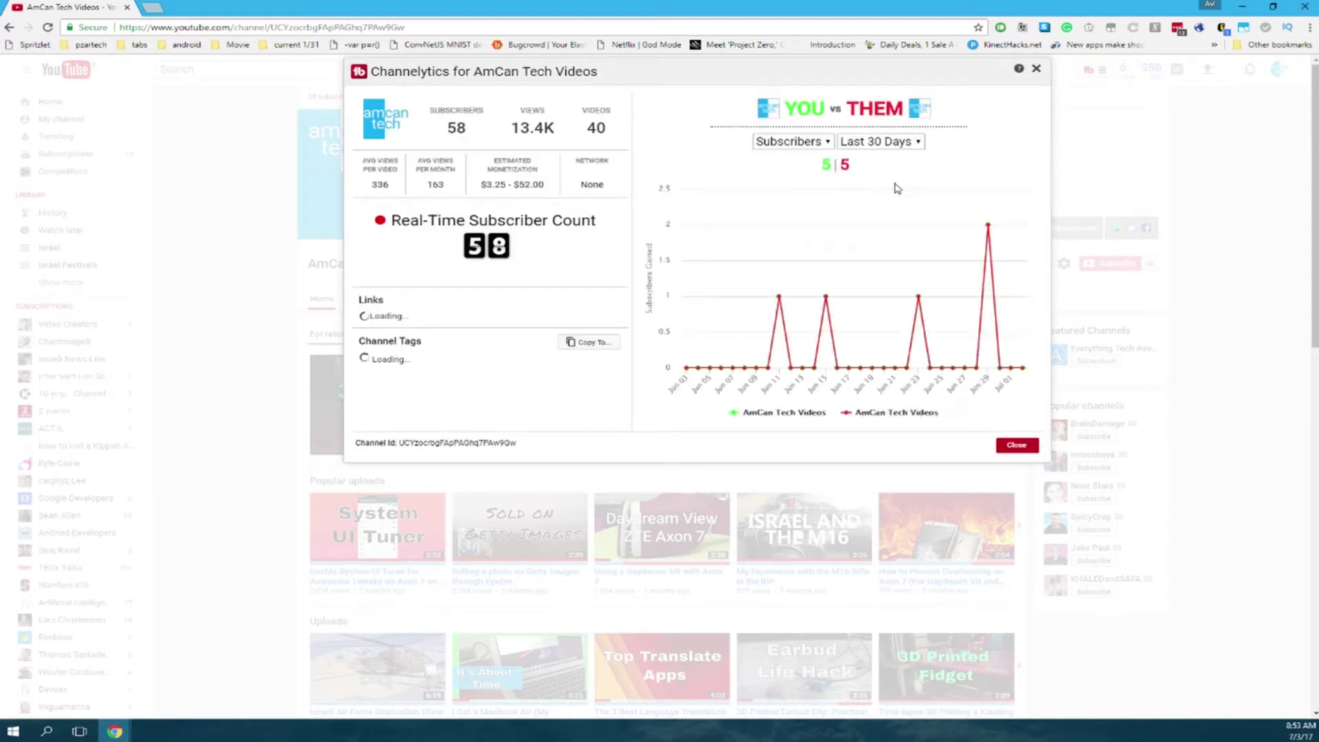
key(Escape)
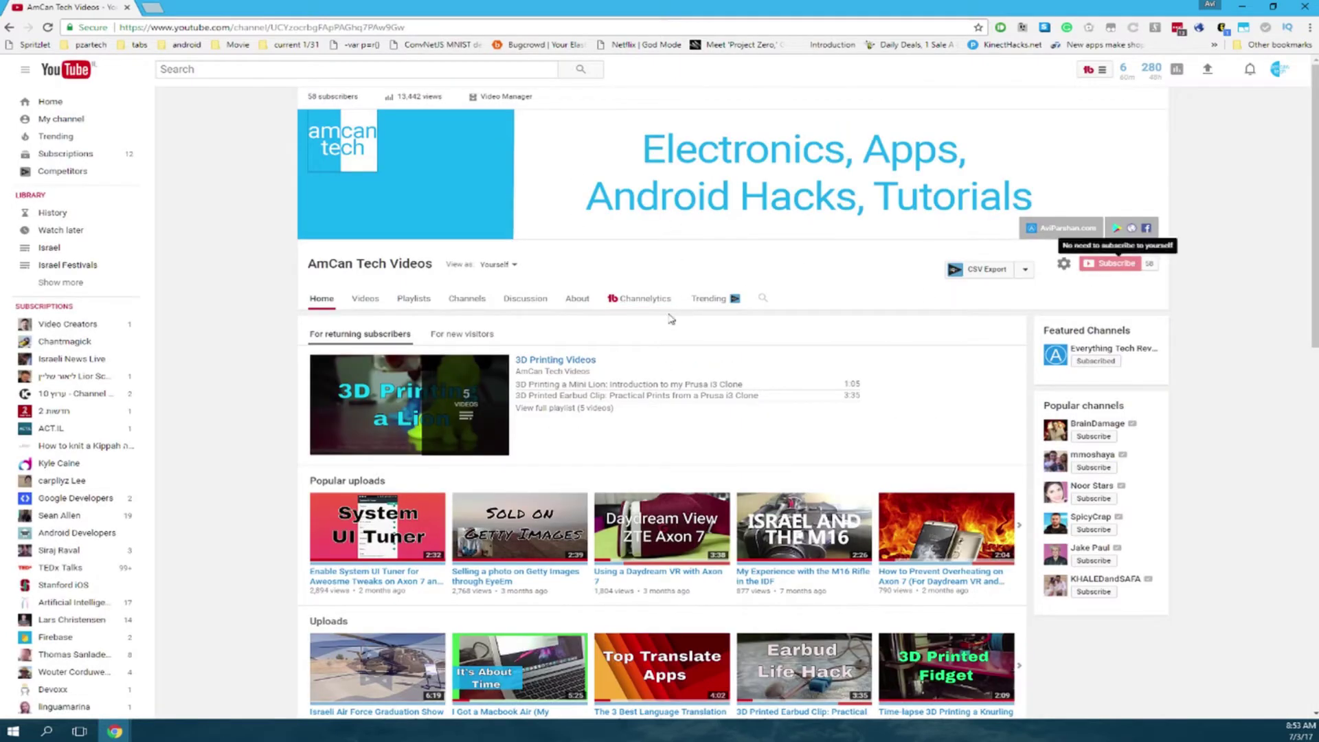
click(705, 306)
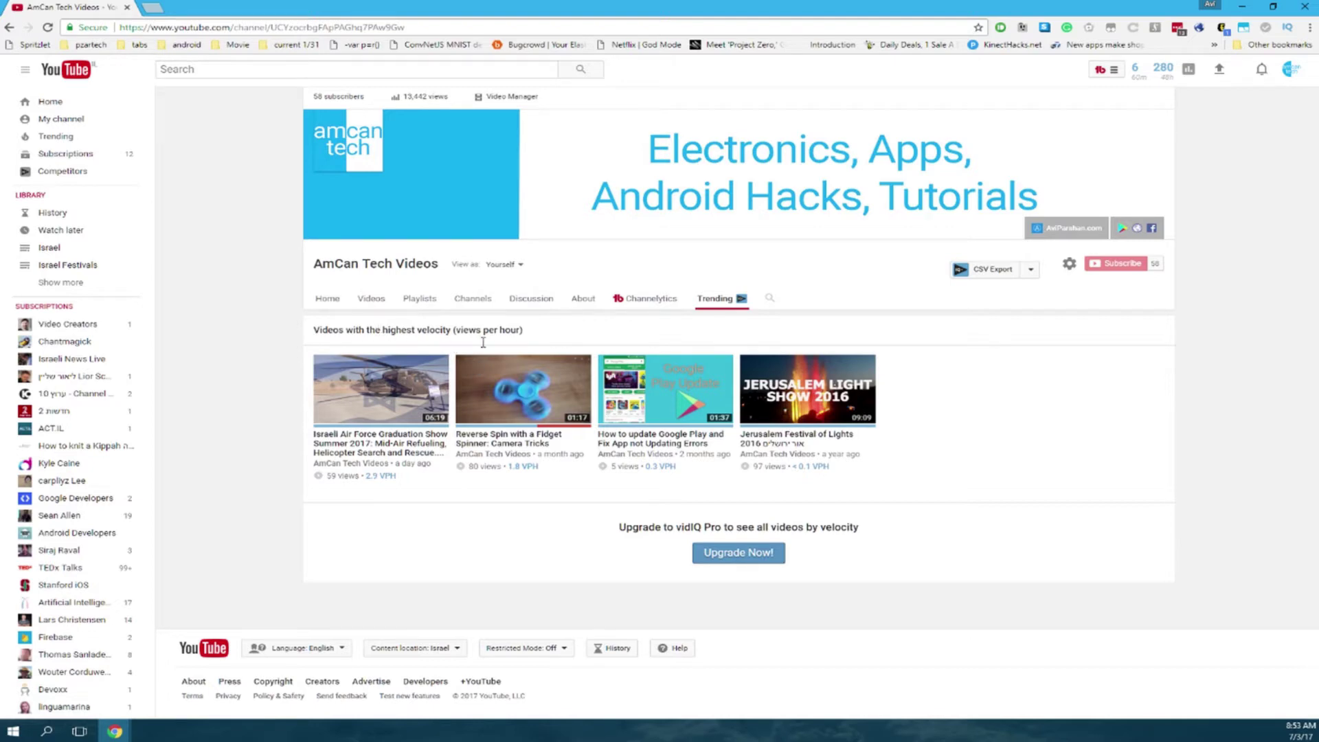
Turn on Show Channel Info from the gear menu beside Subscribe to display keyword tags
drag(379, 333, 509, 333)
click(525, 337)
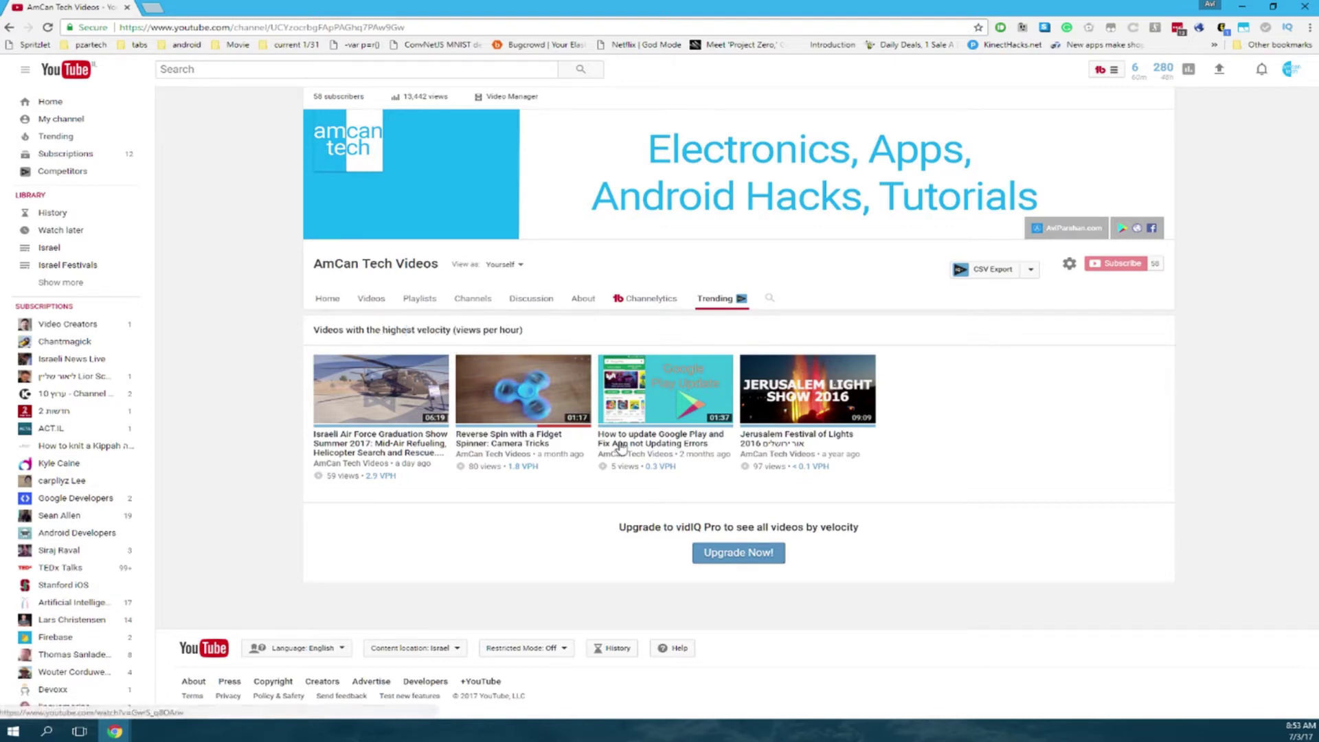
click(1059, 267)
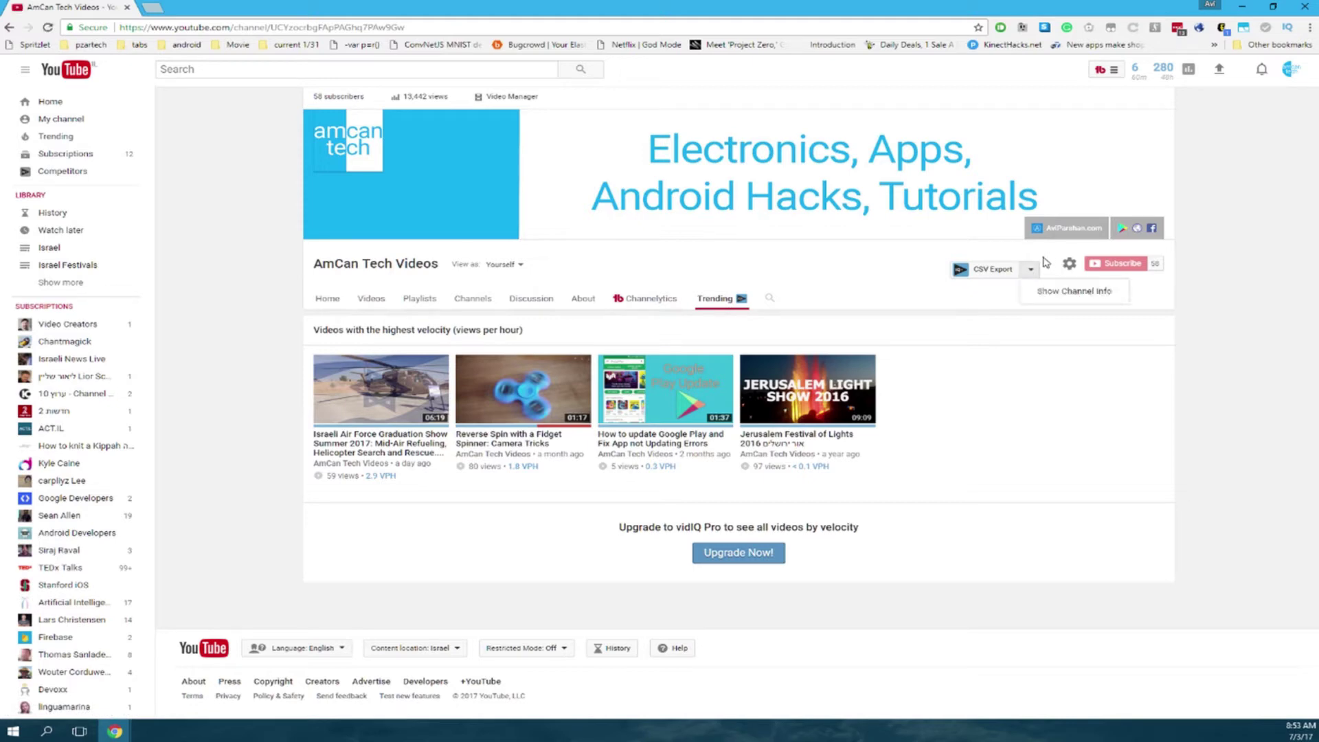
click(1046, 293)
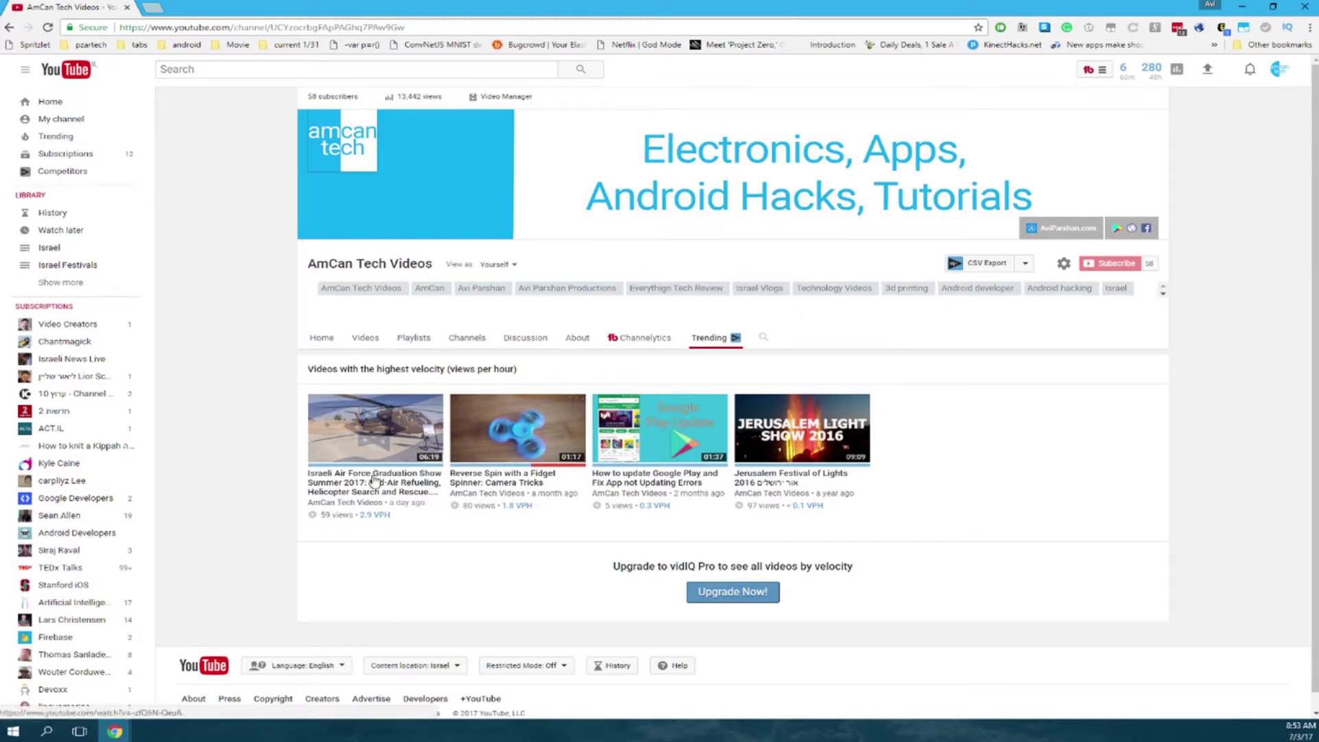
Open 'Reverse Spin with a Fidget Spinner: Camera Tricks' and review its Videolytics stats: 214 views, $0.32, 6.07% engagement
click(505, 485)
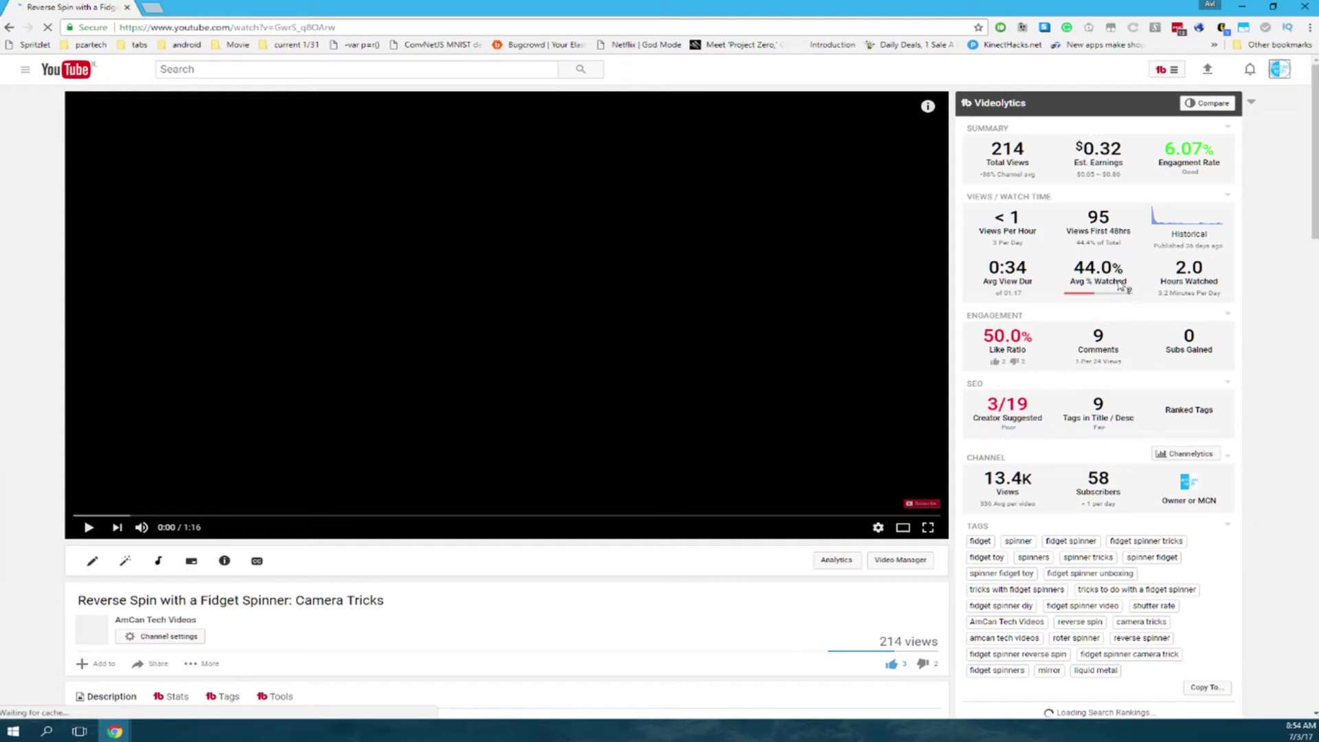
scroll(1120, 286, down, 7)
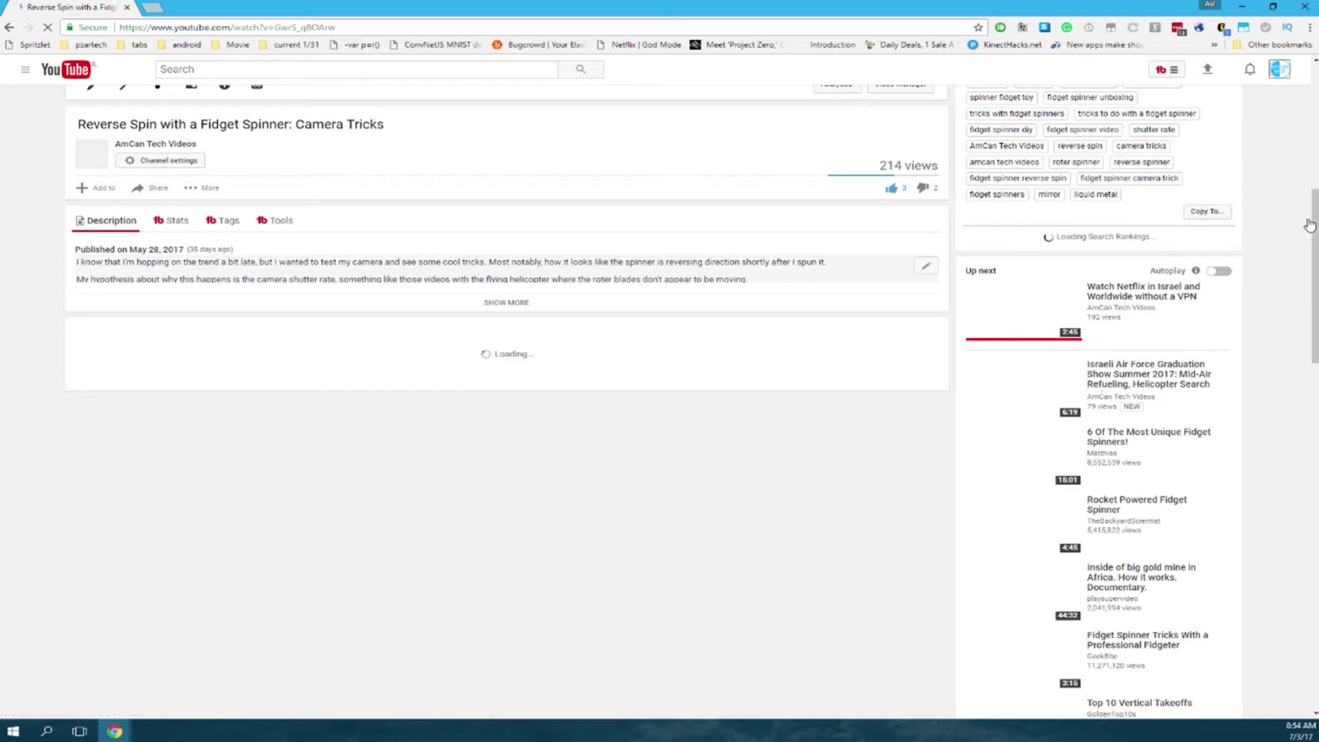
scroll(1123, 255, up, 3)
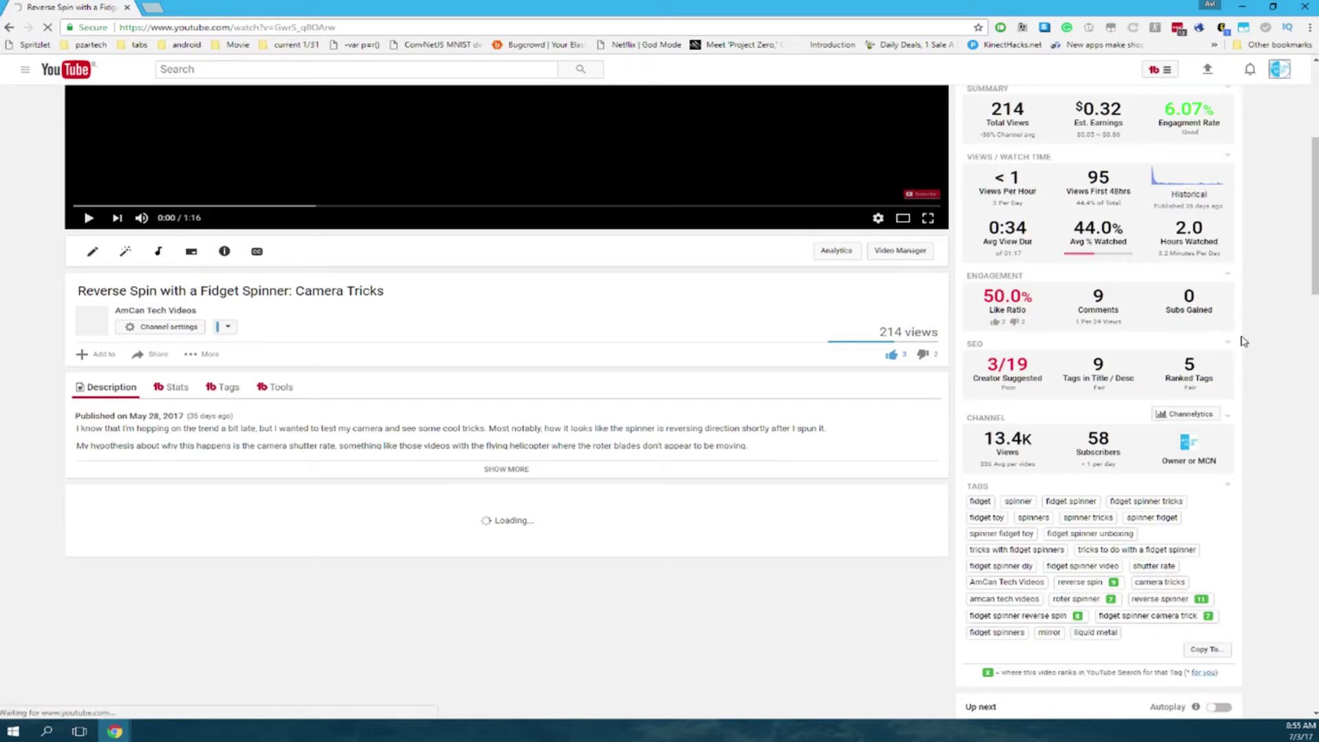
scroll(1001, 165, up, 4)
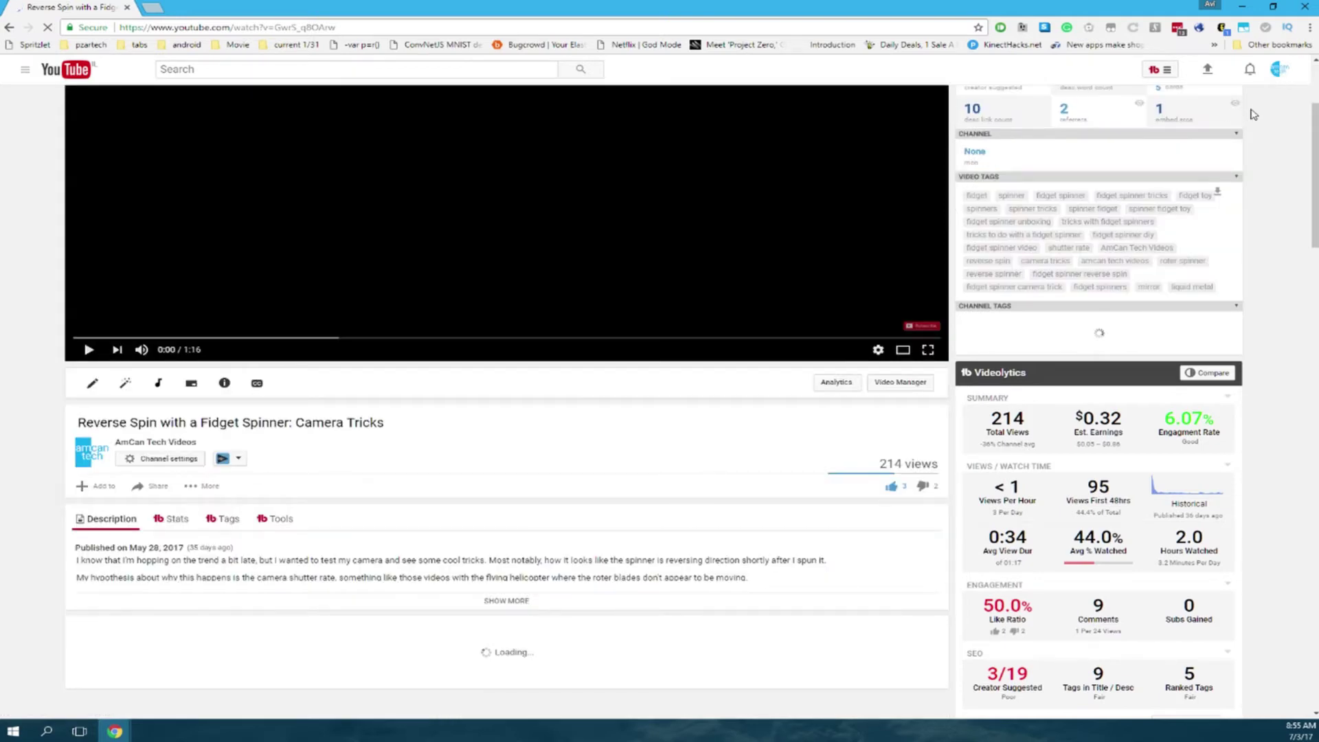
Go to the Creator Studio dashboard, showing 2,410 watch minutes and 2,209 views in 28 days
click(1280, 69)
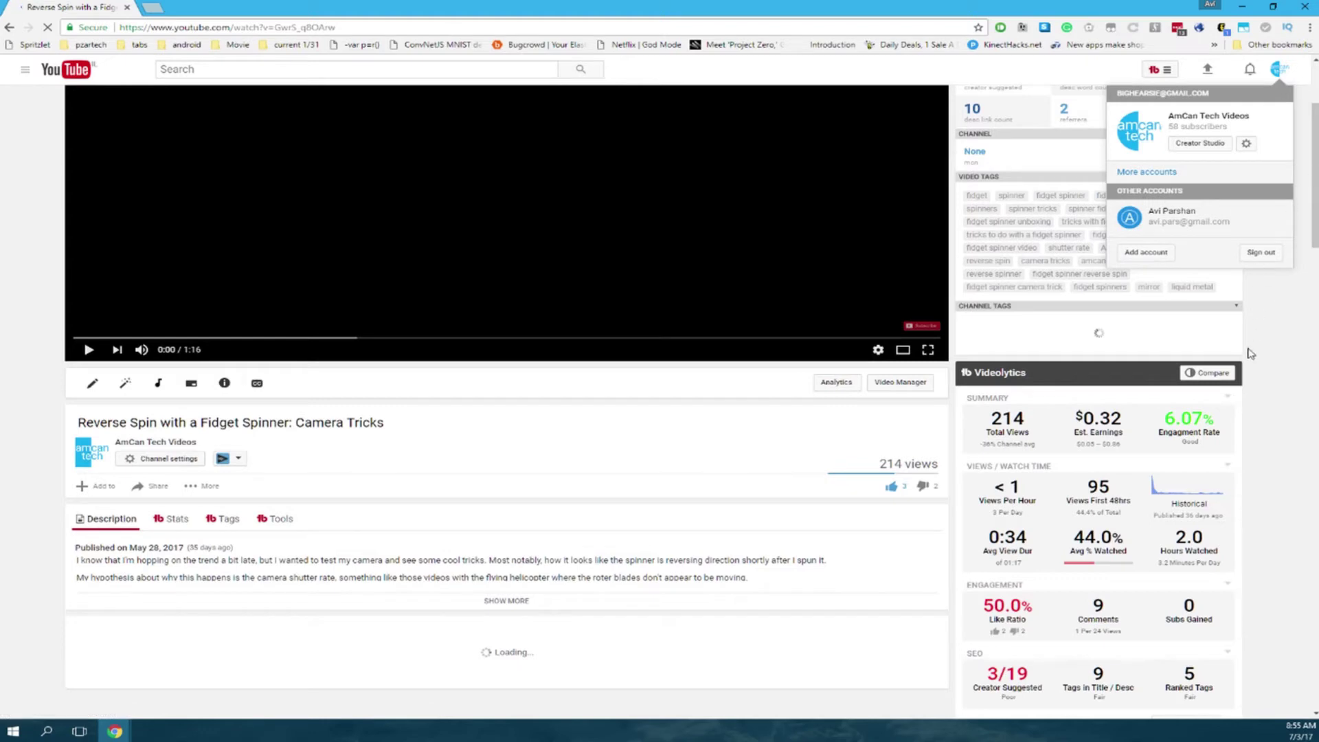
scroll(1249, 353, up, 3)
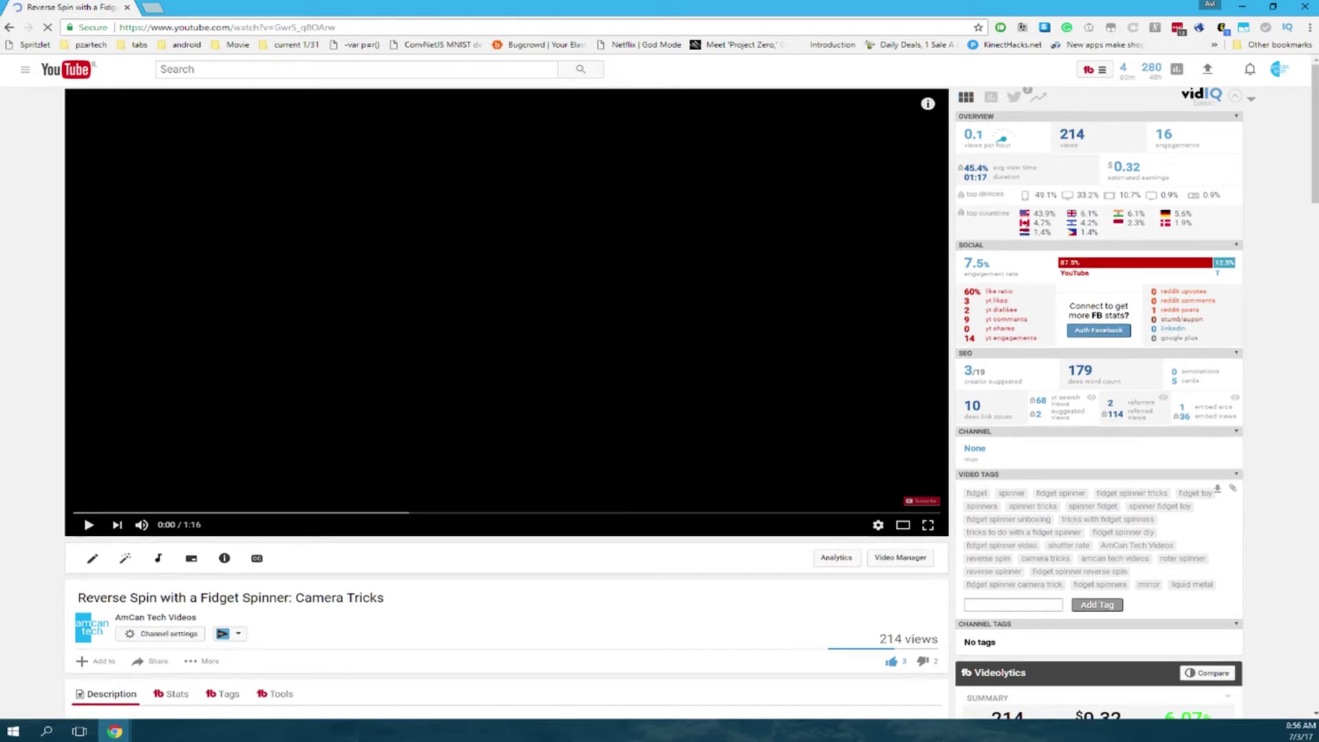
scroll(1283, 343, down, 2)
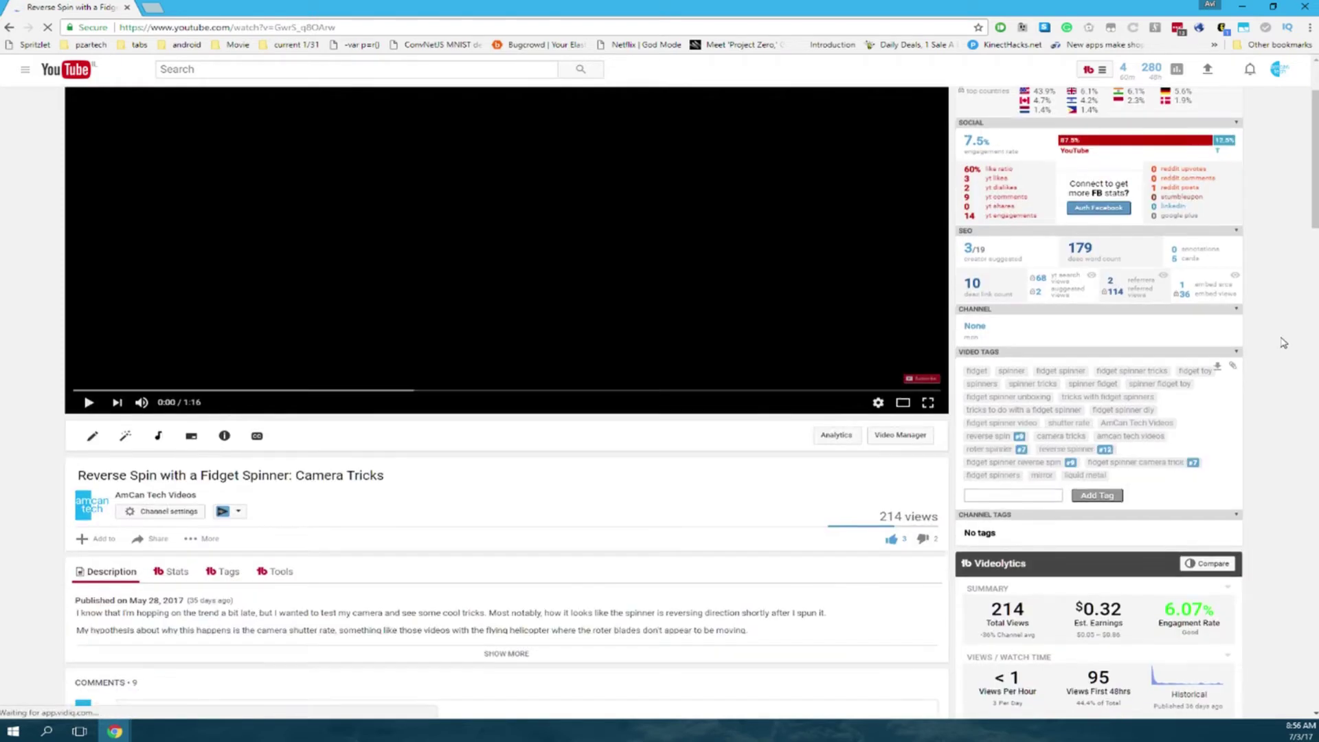
scroll(1283, 343, up, 2)
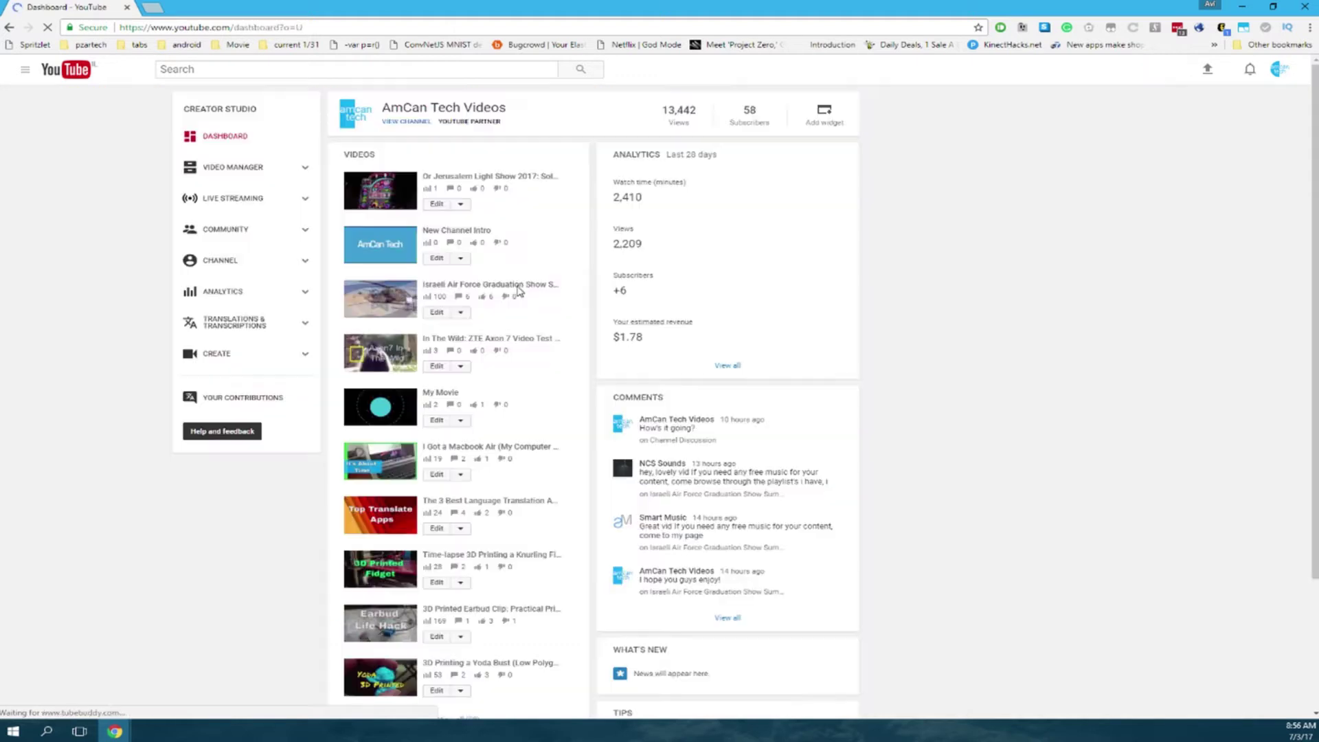
Open the Israeli Air Force Graduation Show Summer 2017 video's edit page and scroll to its Tags and Tag Tools
click(521, 286)
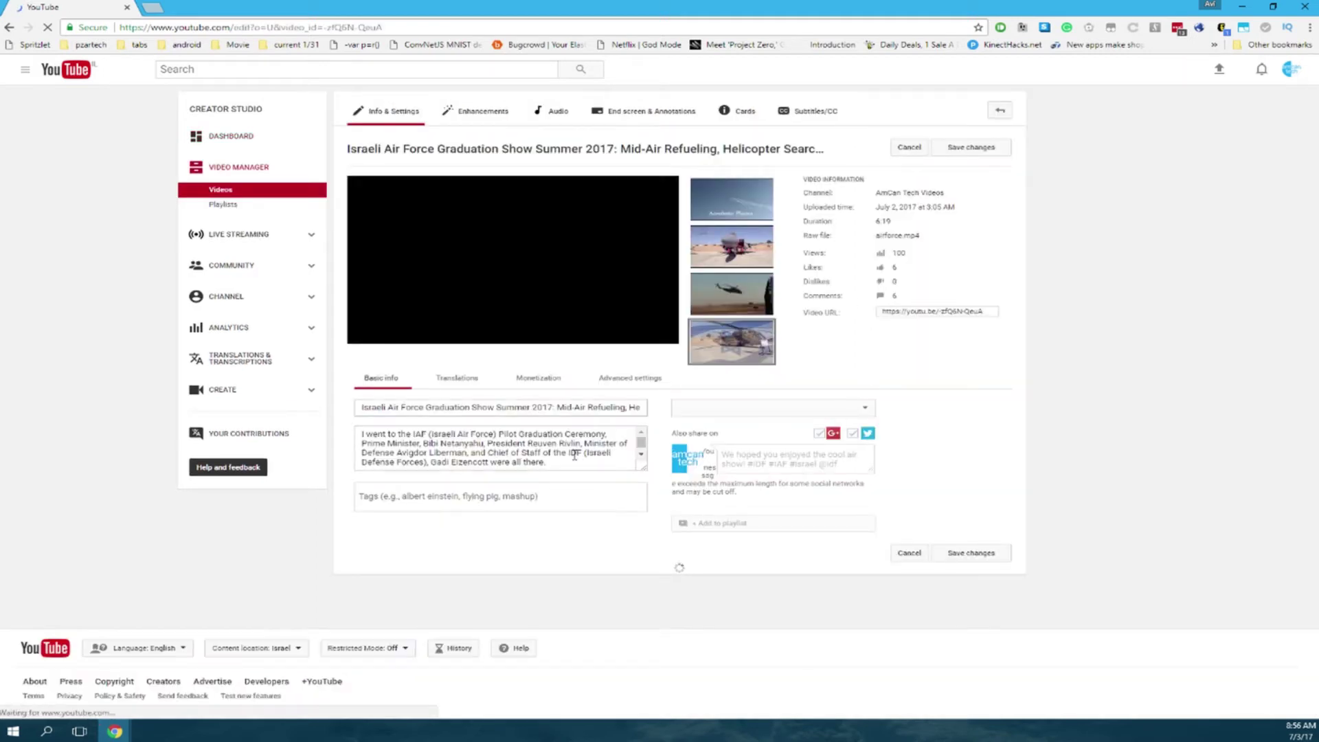
scroll(575, 455, down, 3)
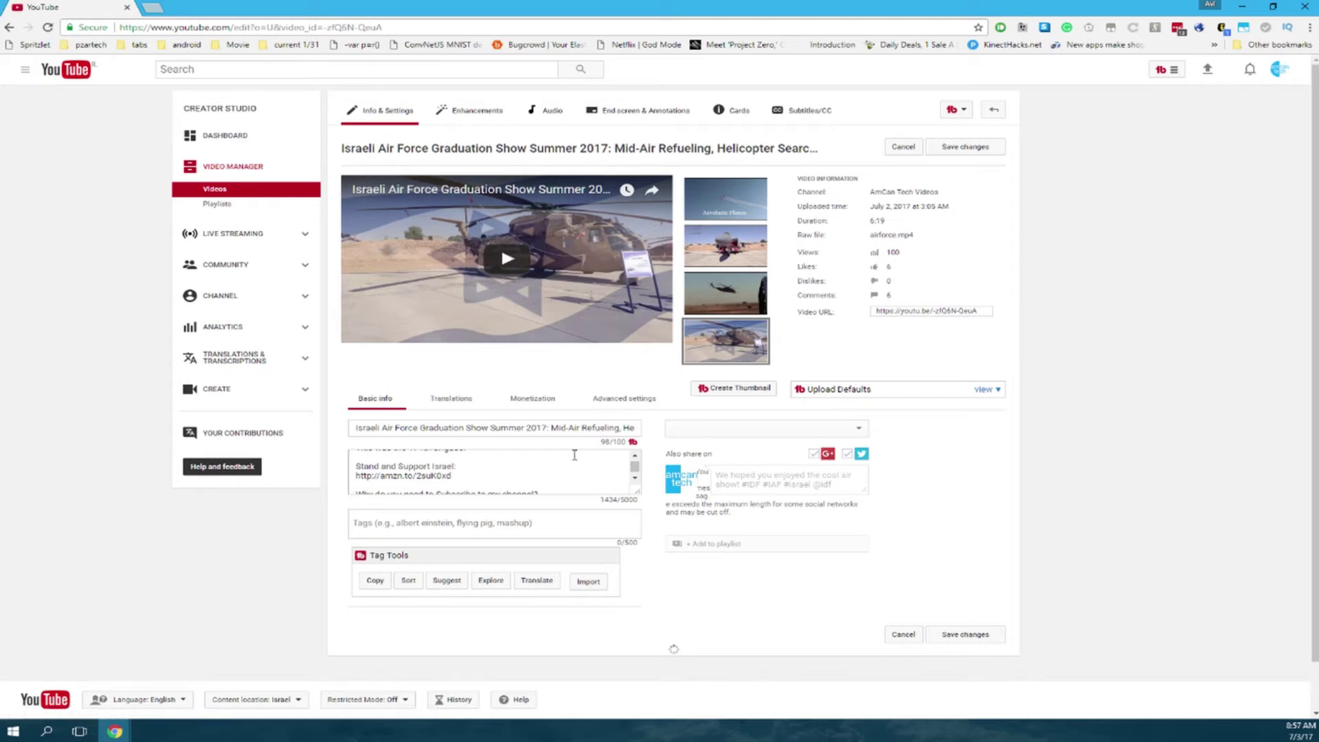
scroll(955, 485, down, 1)
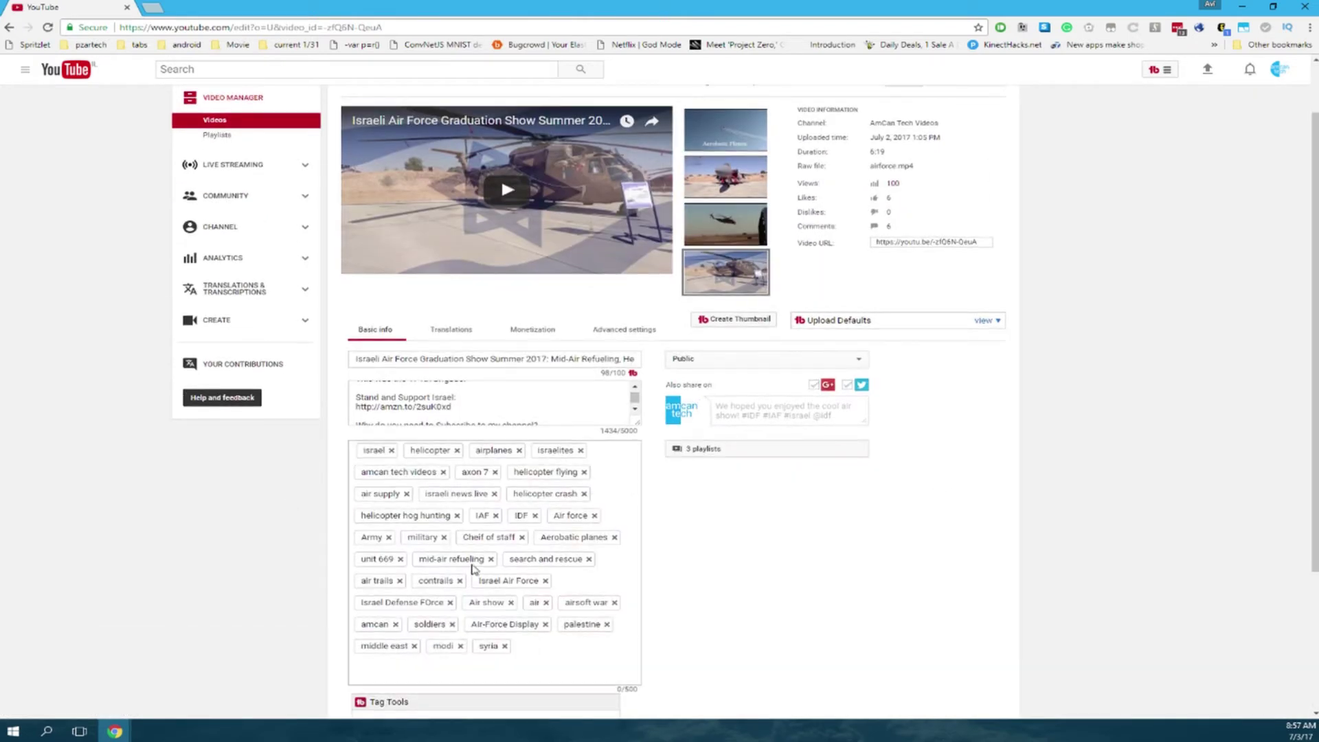
scroll(749, 414, down, 3)
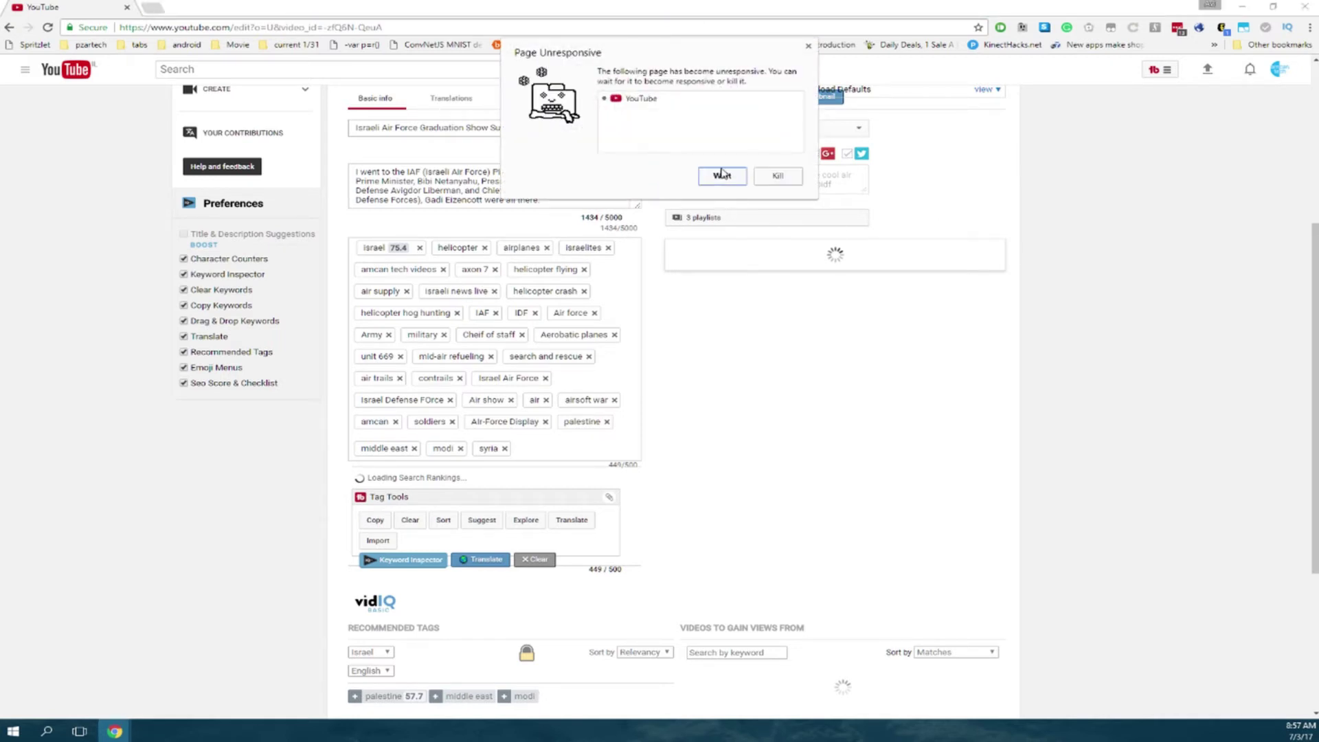
click(731, 176)
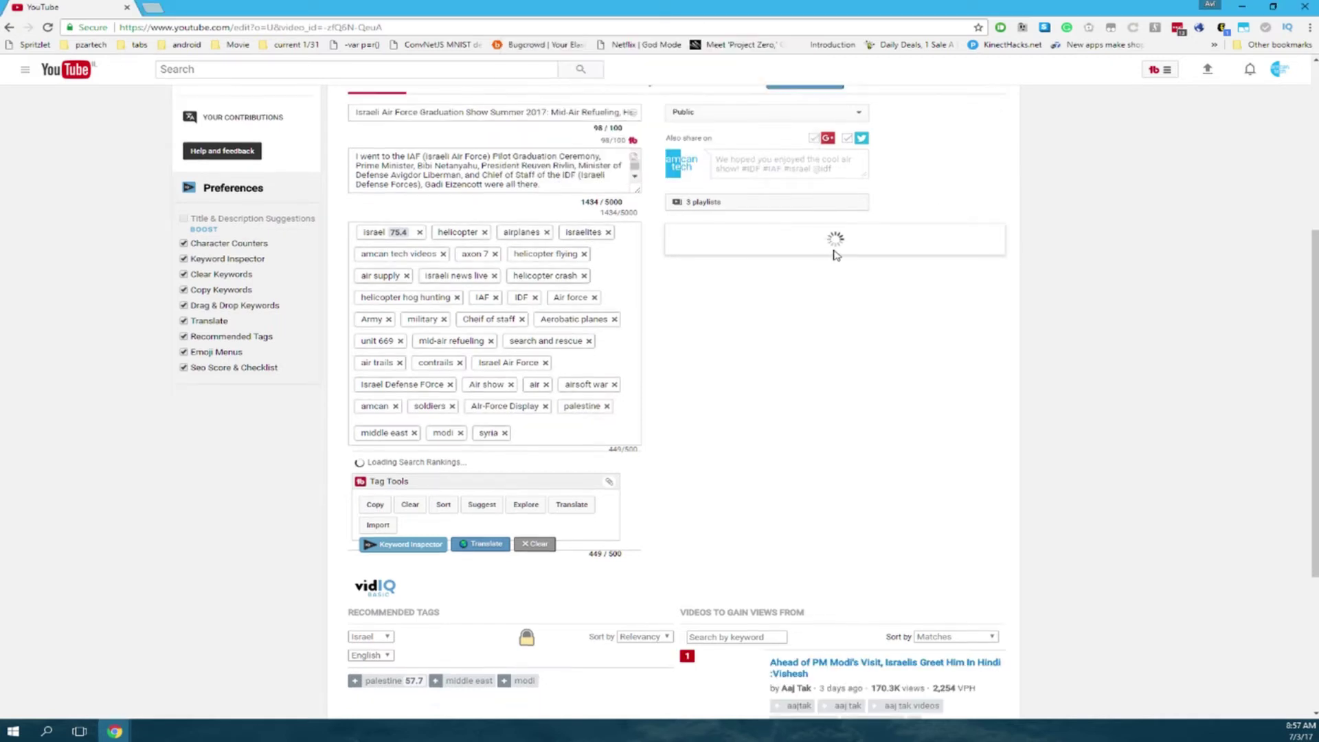
scroll(833, 255, down, 4)
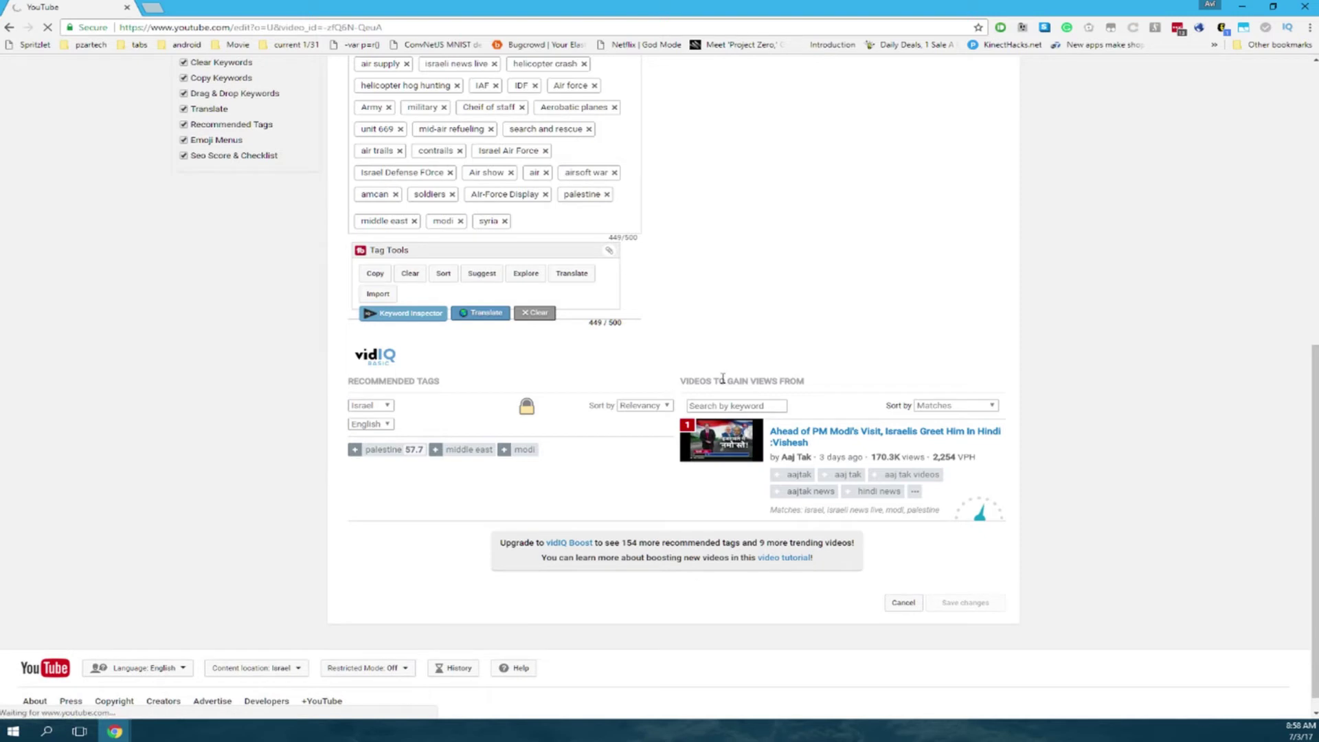
drag(820, 457, 881, 458)
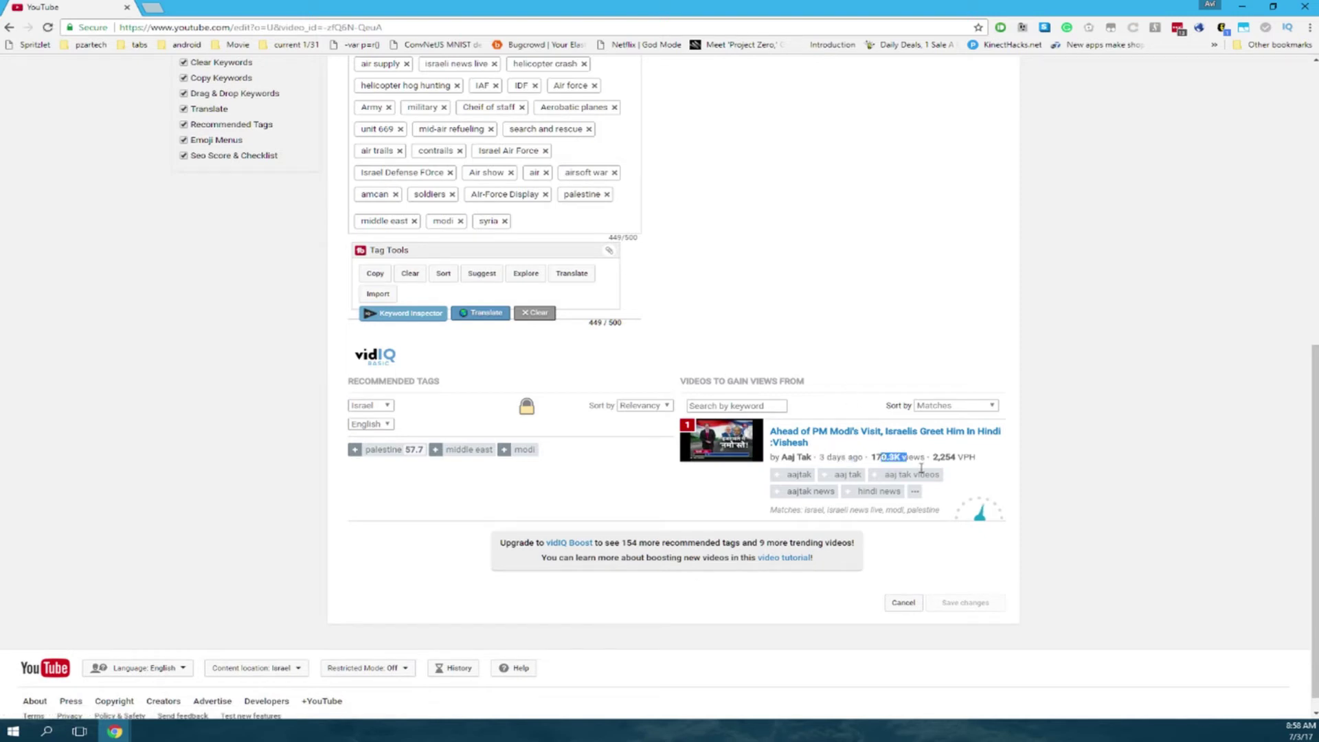
click(886, 457)
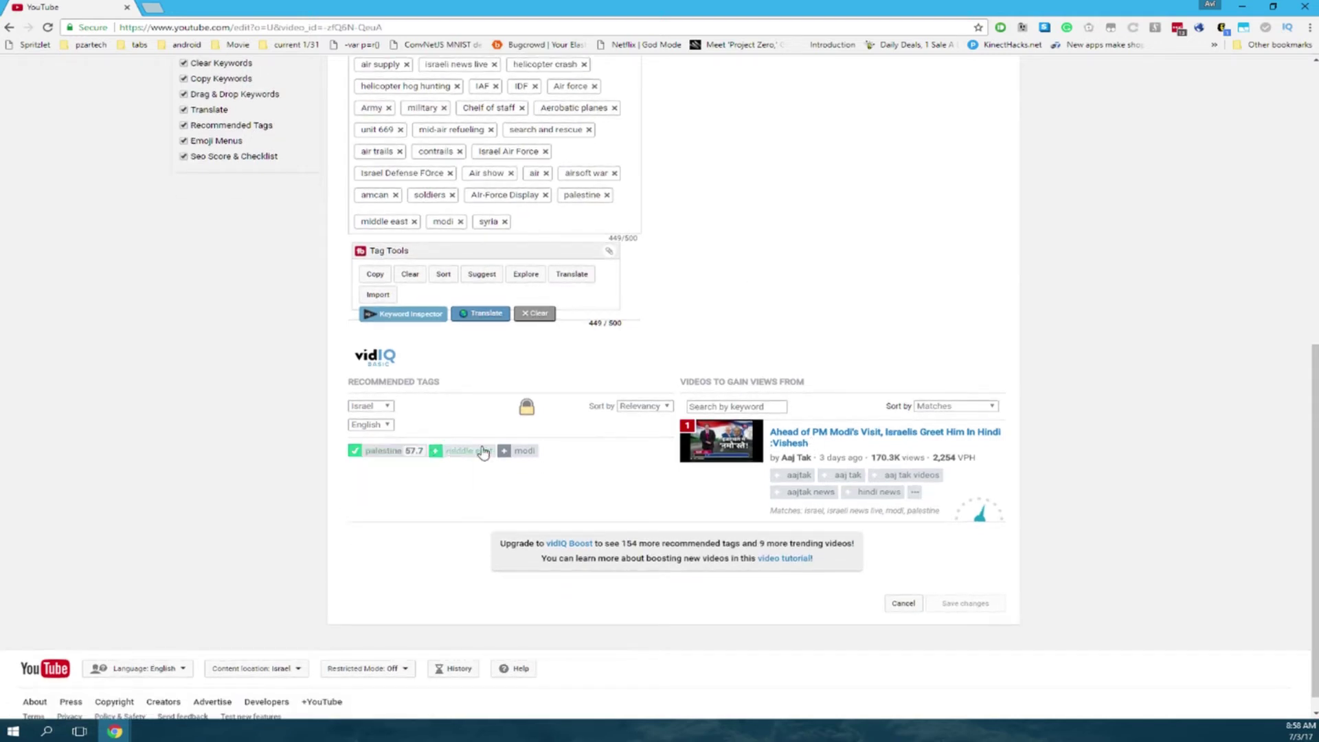
scroll(715, 474, up, 5)
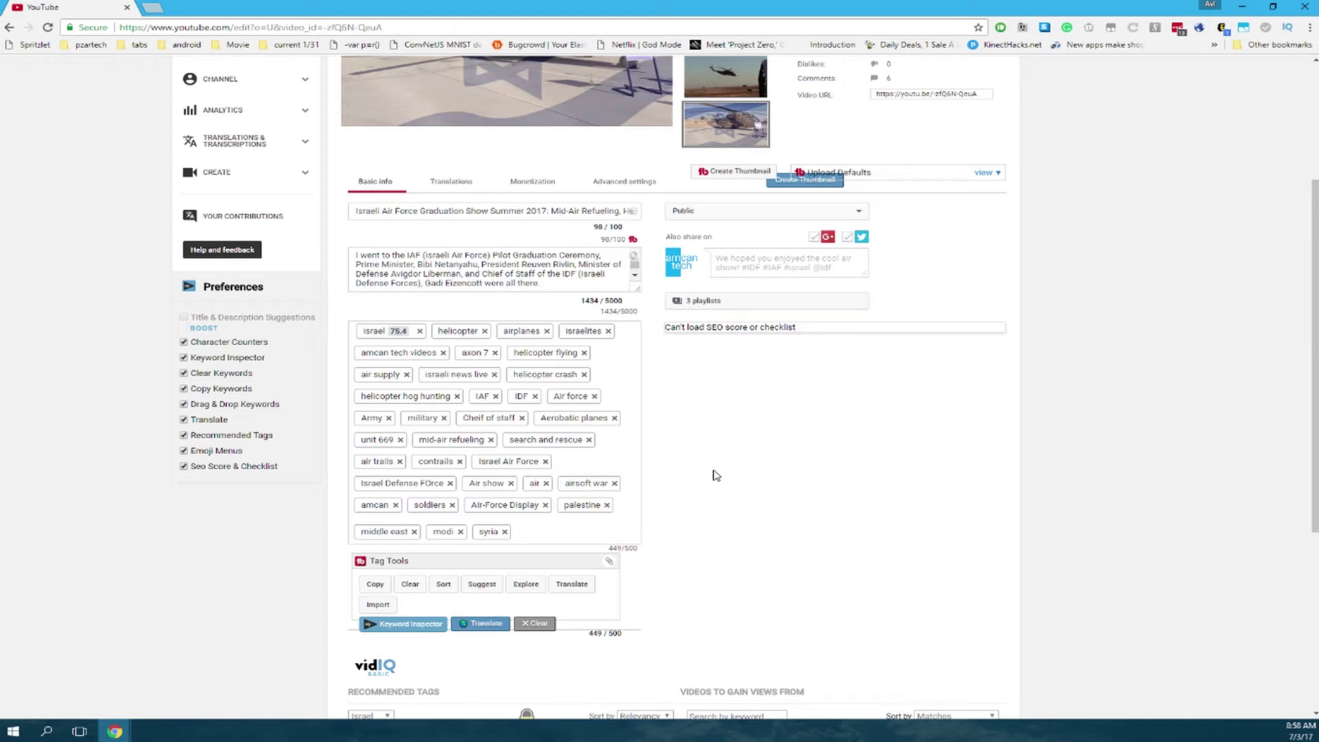
drag(697, 328, 770, 328)
click(778, 343)
click(578, 493)
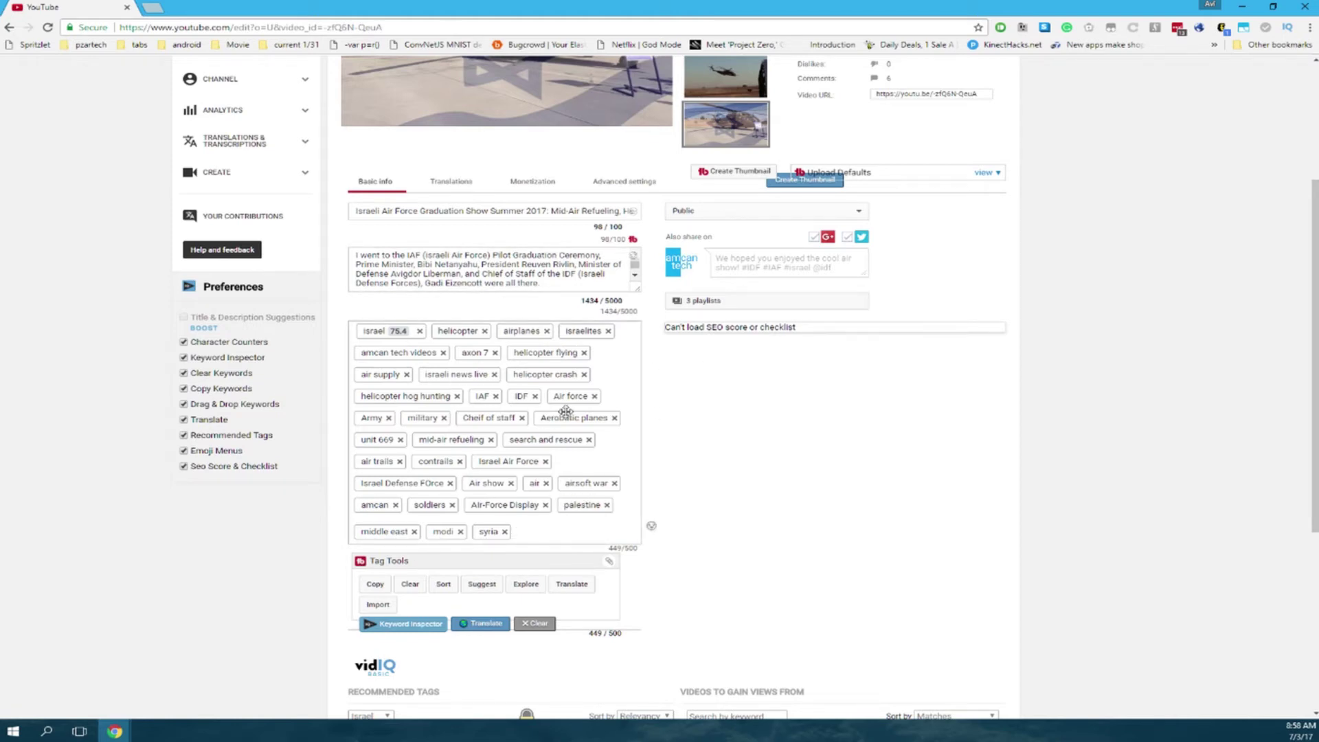
scroll(765, 440, up, 3)
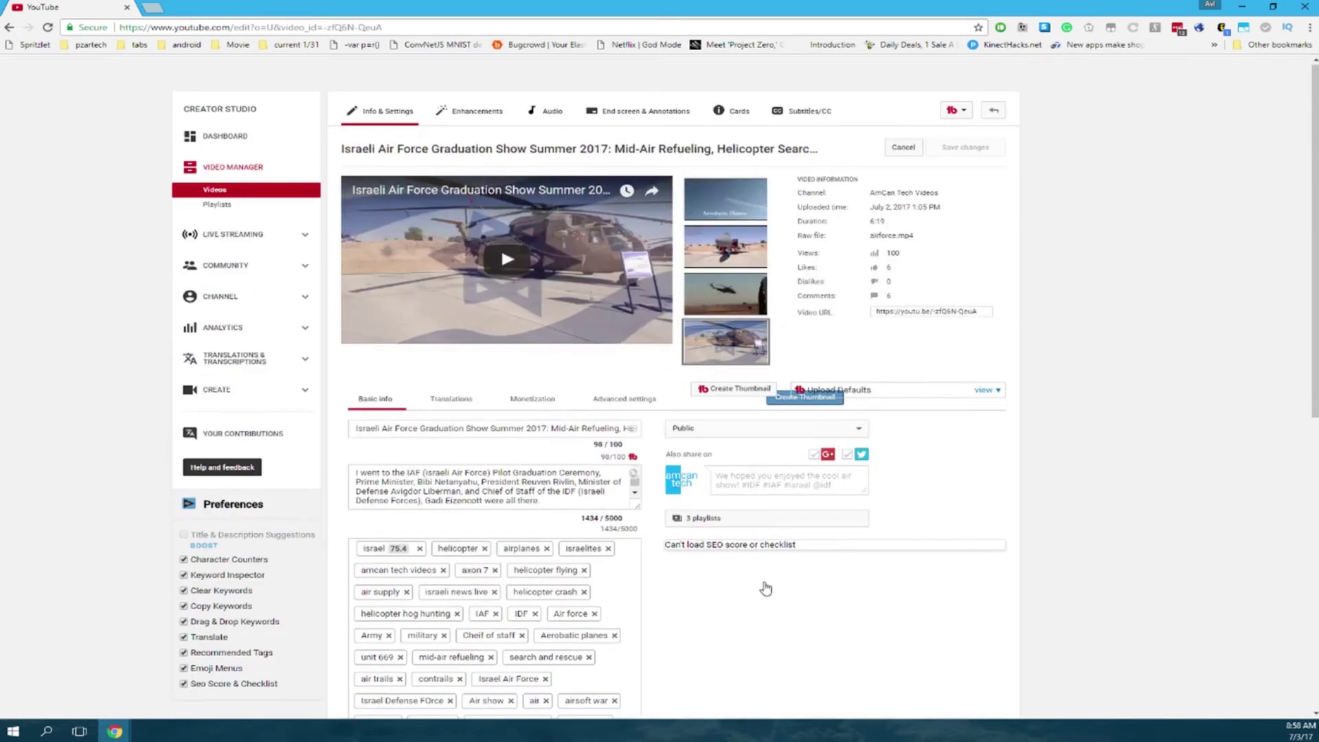
scroll(721, 584, down, 1)
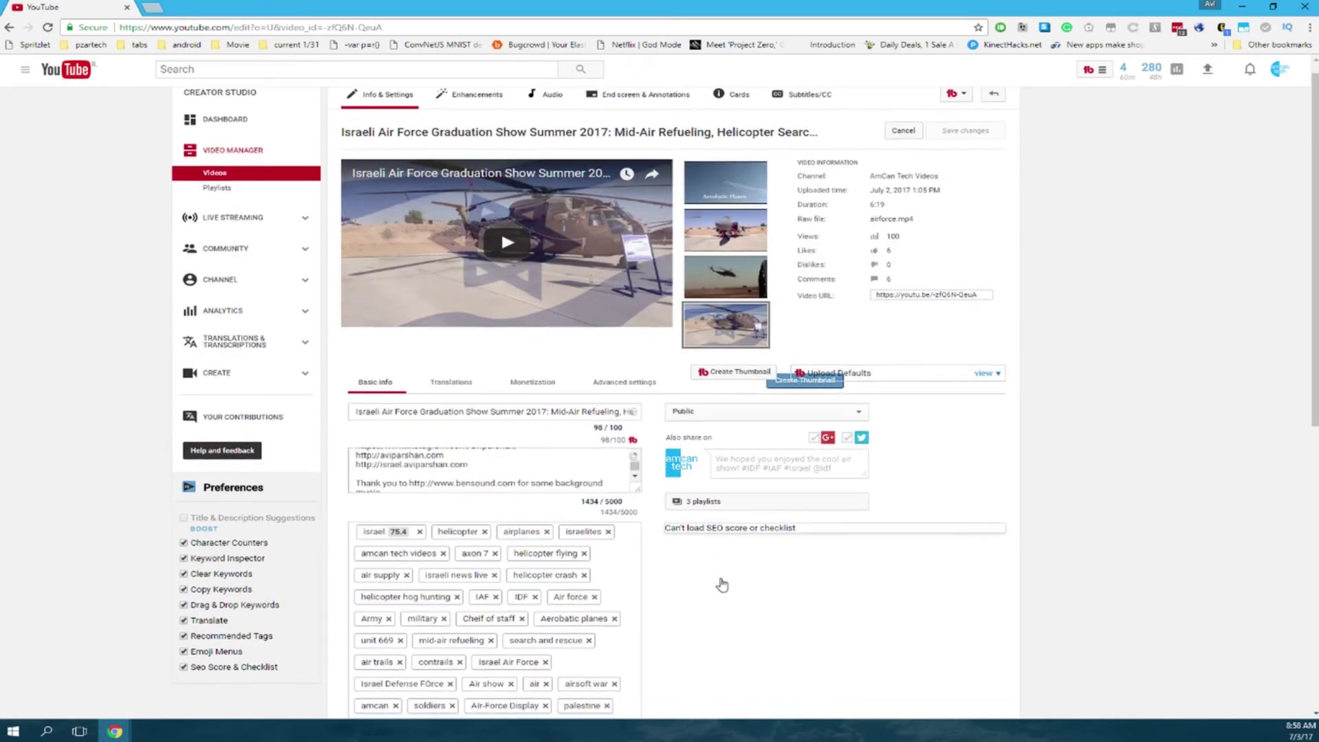
scroll(722, 584, down, 6)
scroll(807, 277, up, 7)
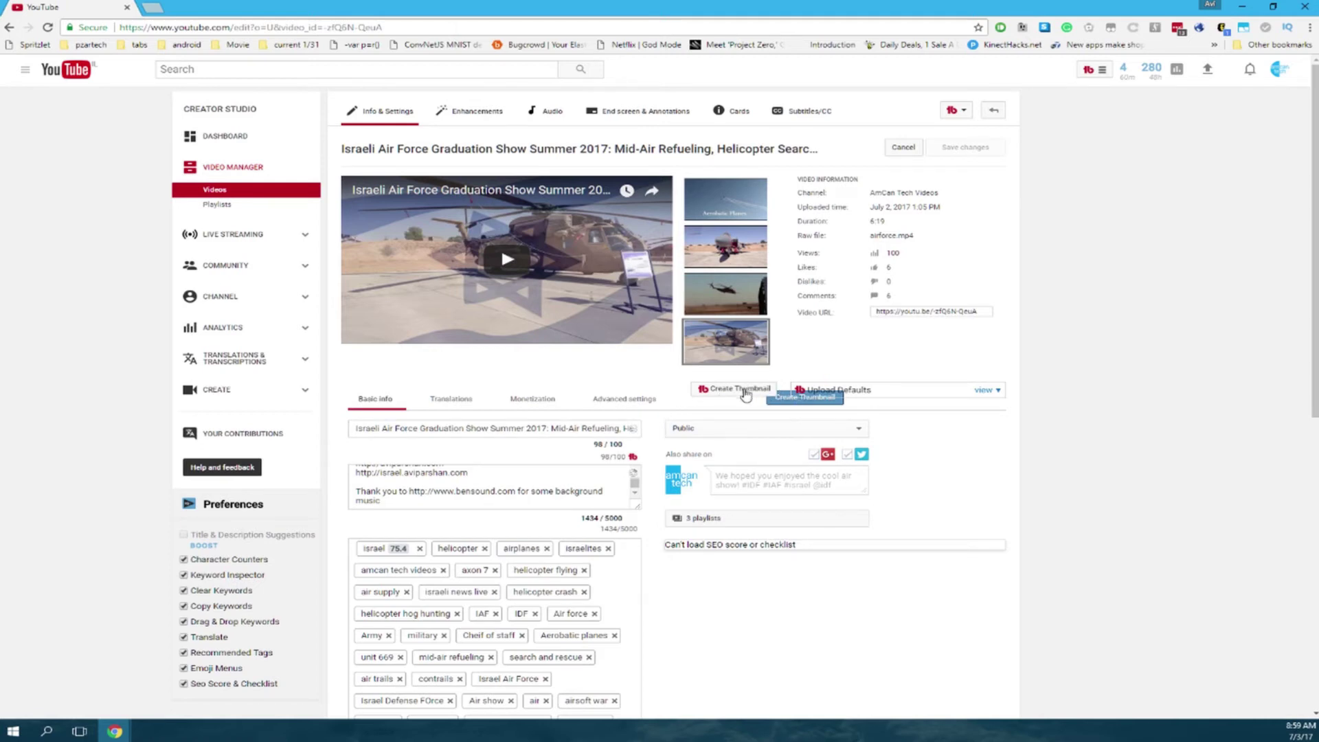
click(743, 391)
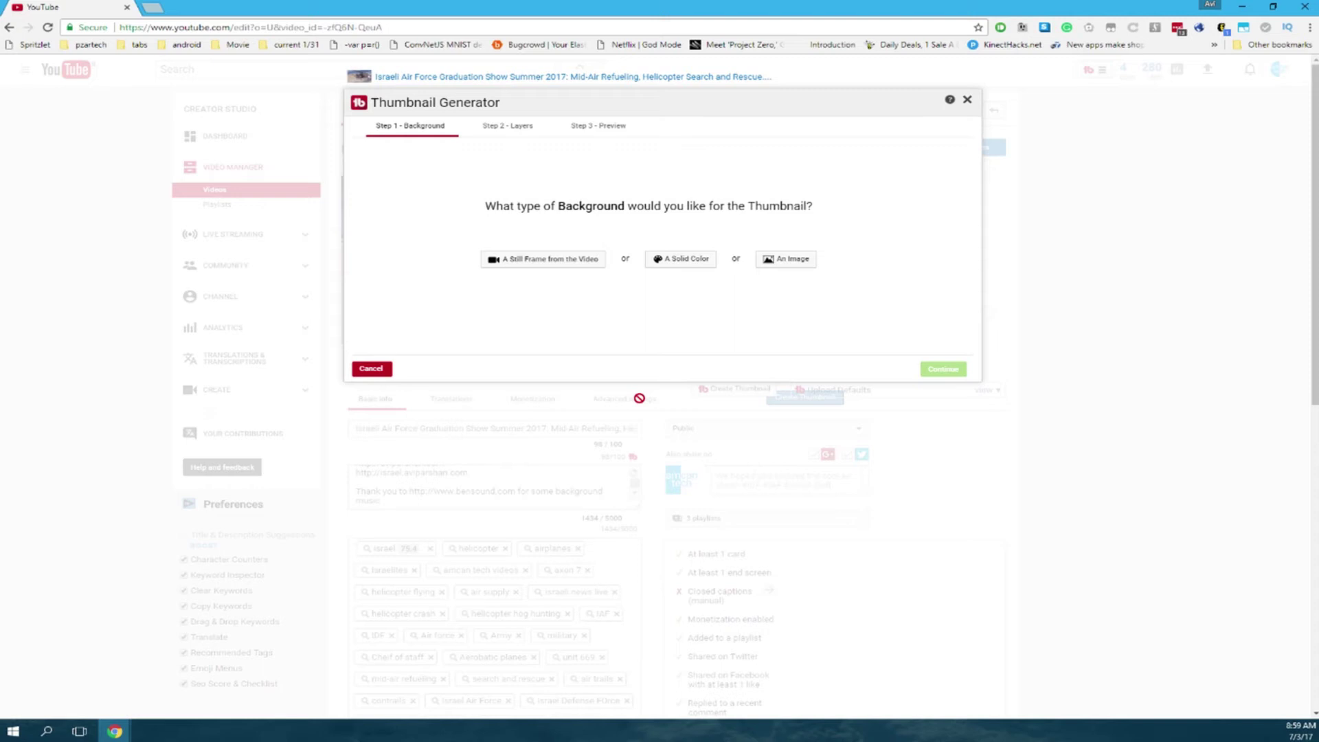
click(371, 369)
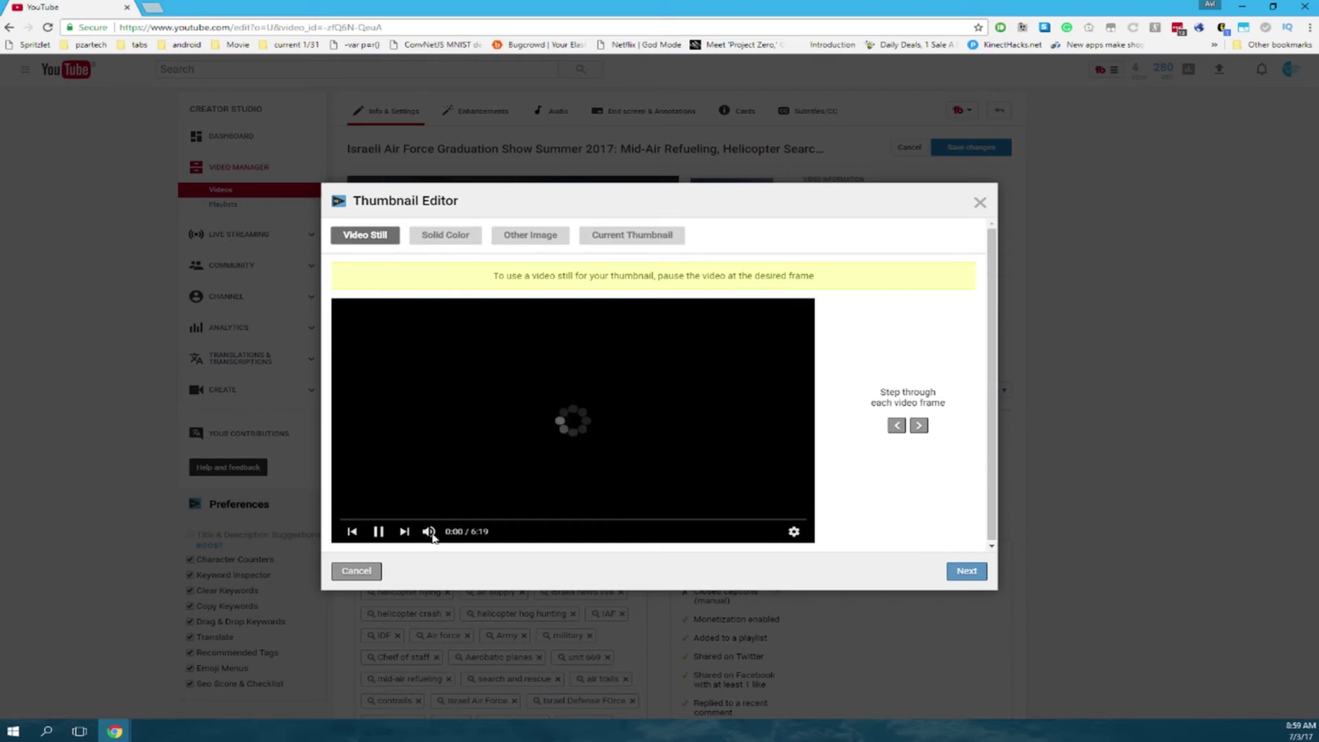
click(378, 531)
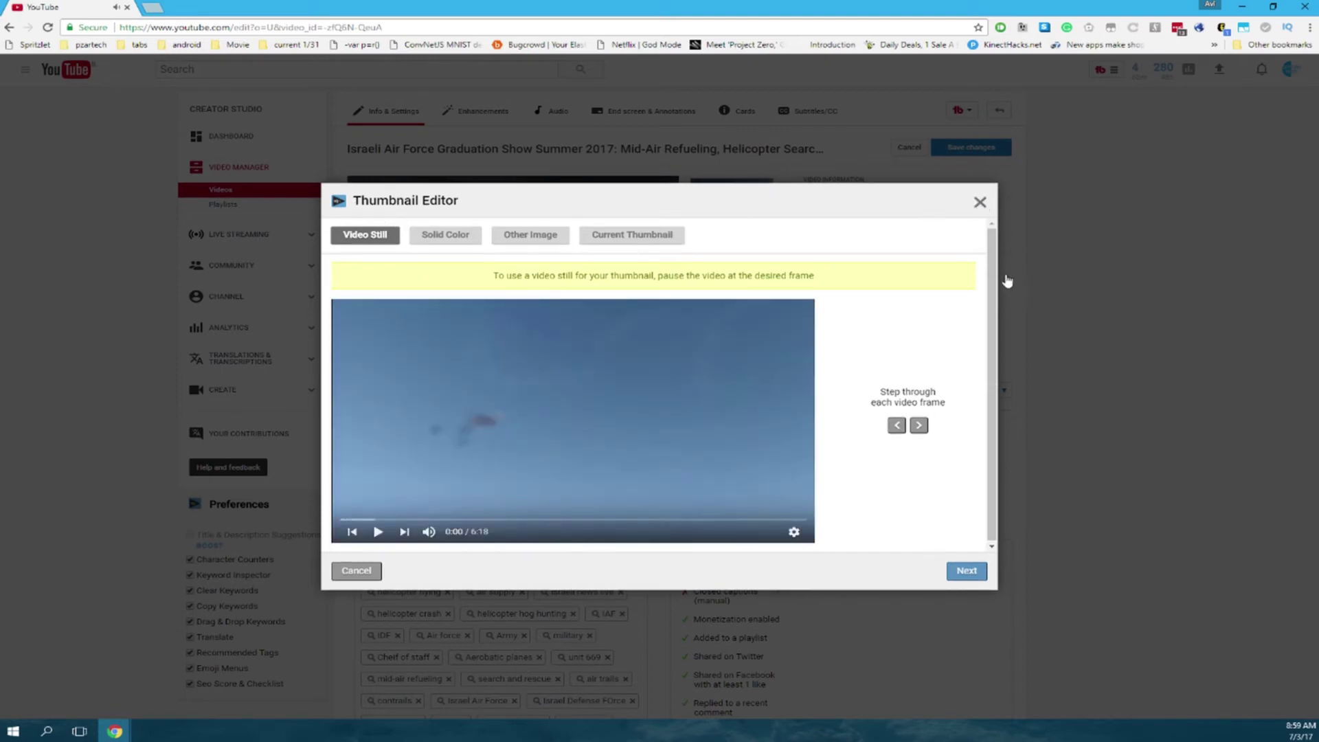
click(1031, 303)
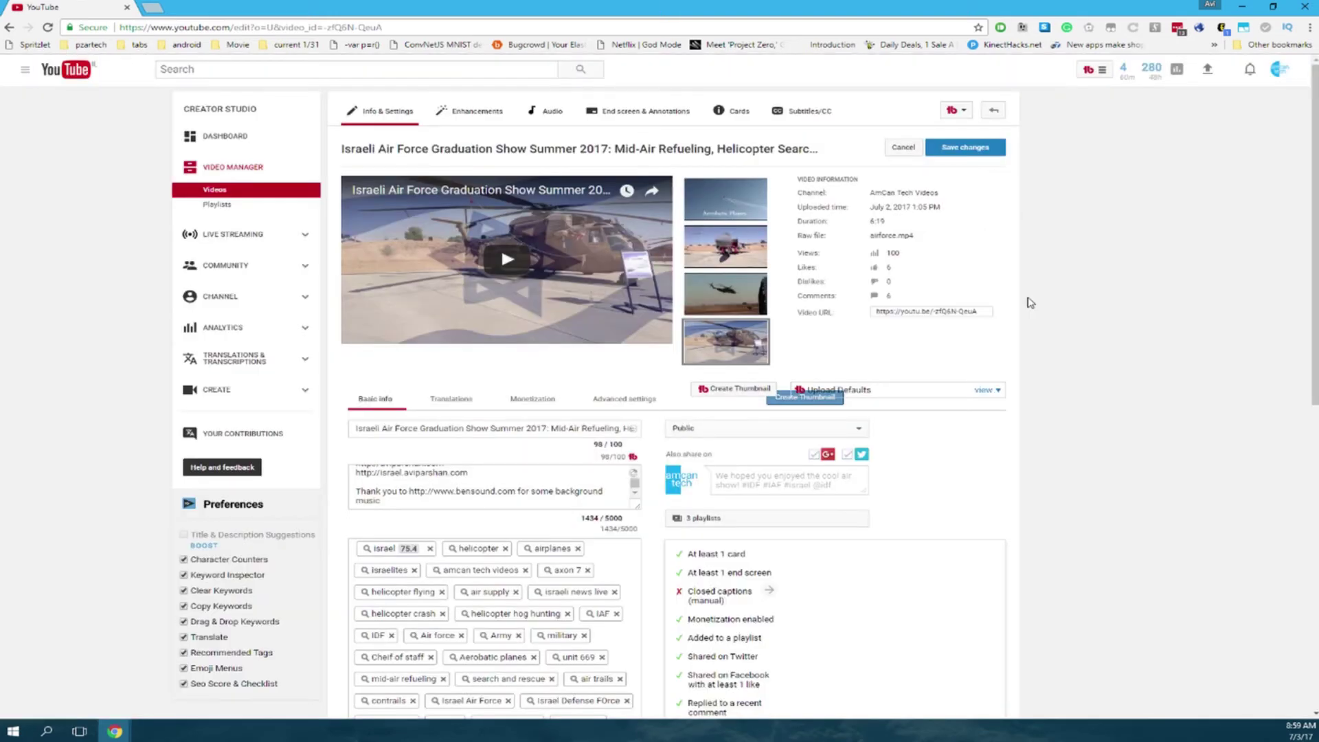
click(735, 114)
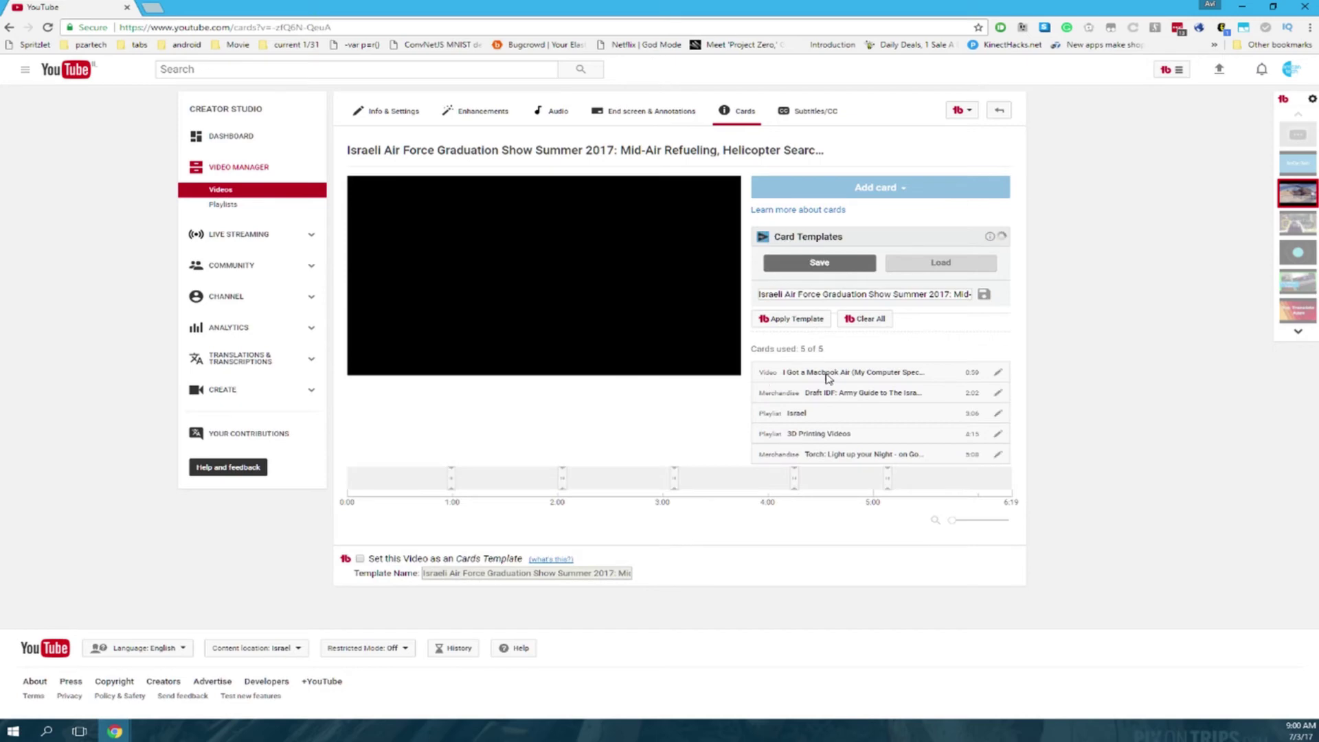
Go to the video's Cards page, pause the preview, and collapse then re-expand TubeBuddy Card Templates
click(799, 324)
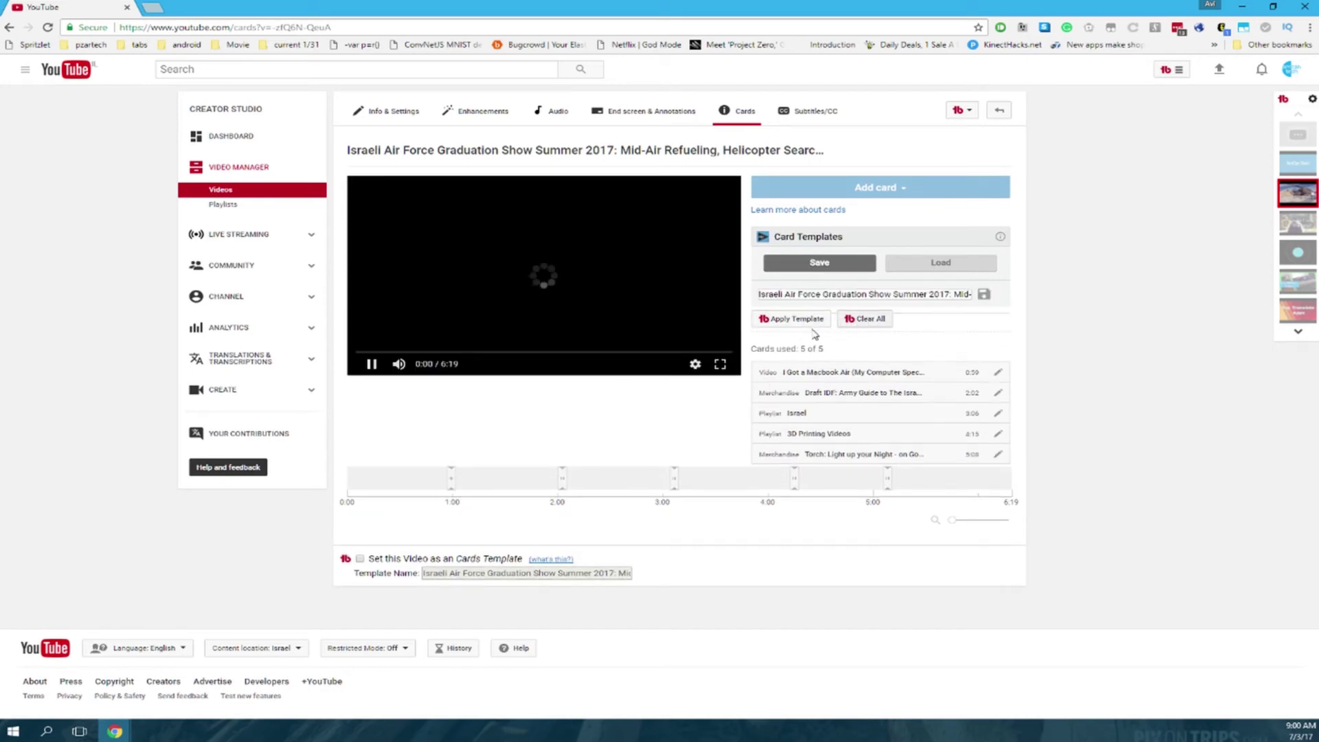
click(372, 364)
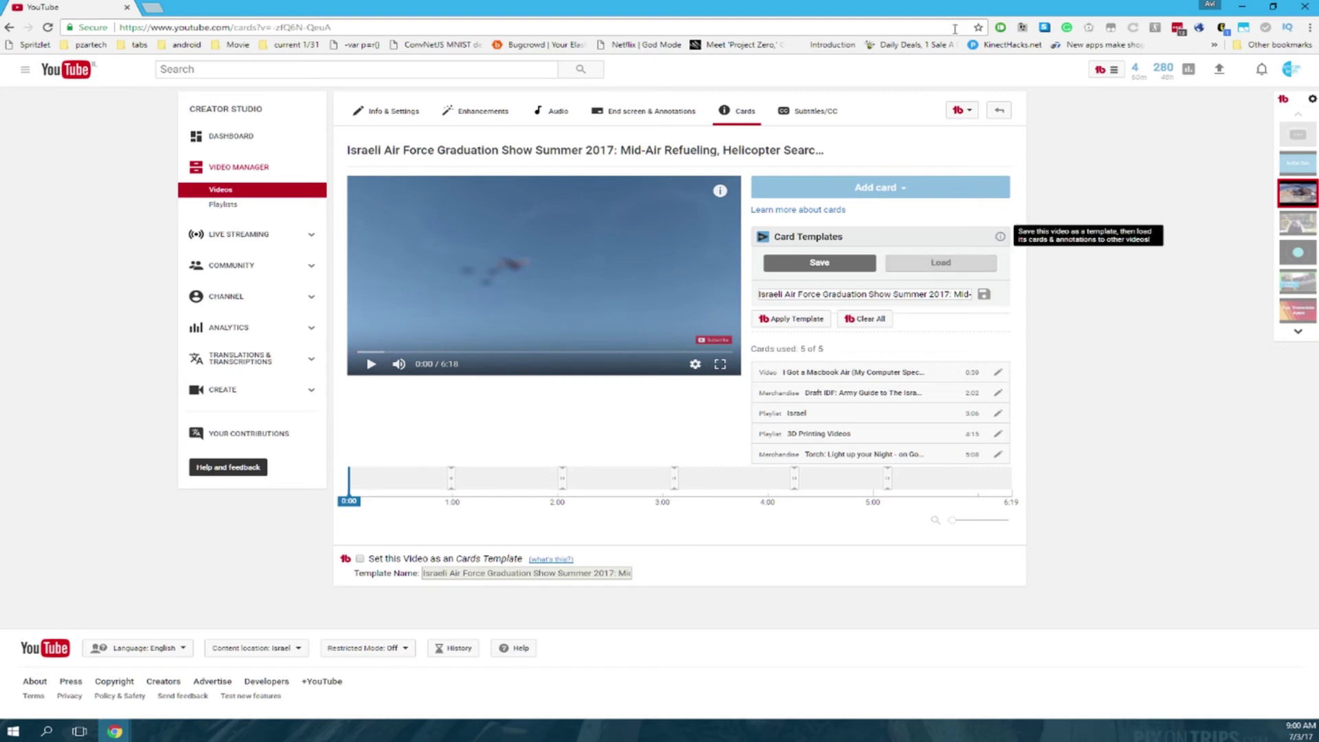
click(867, 245)
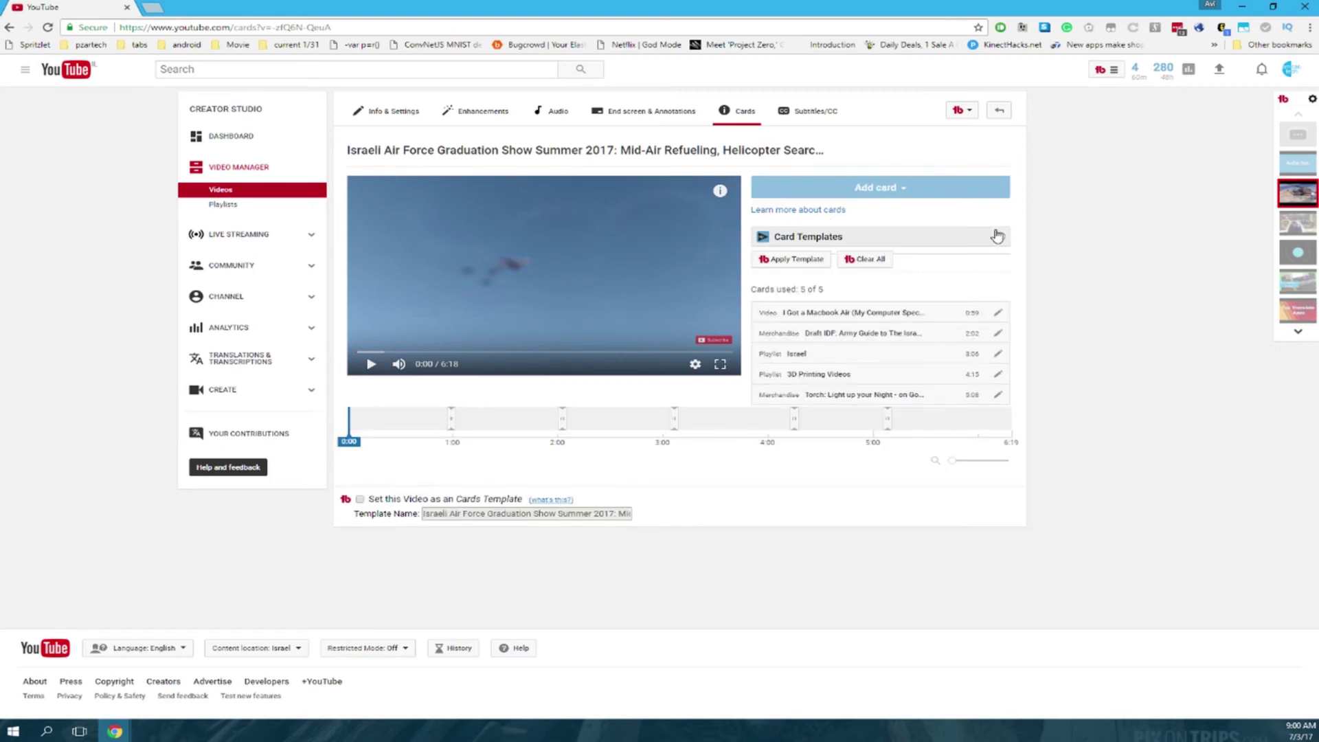
click(916, 268)
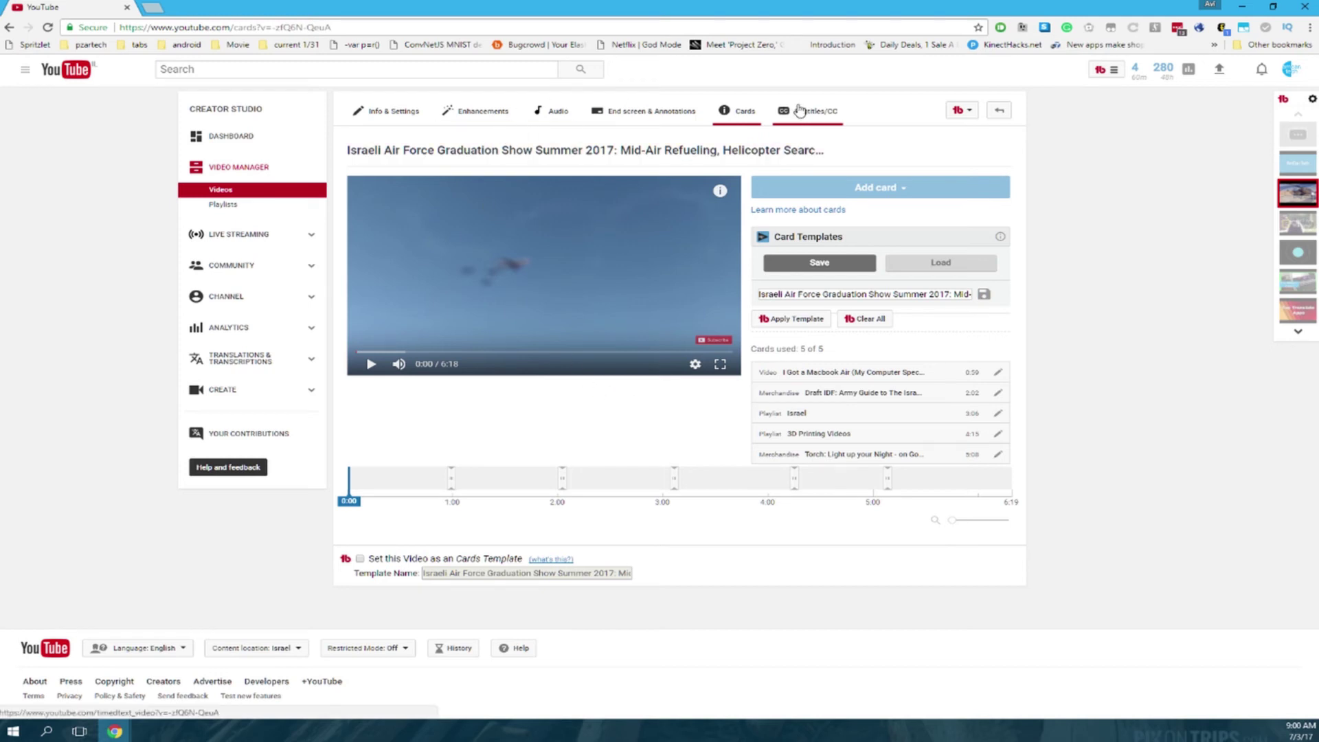
Switch to the video's Subtitles/CC page and pause its player
click(810, 126)
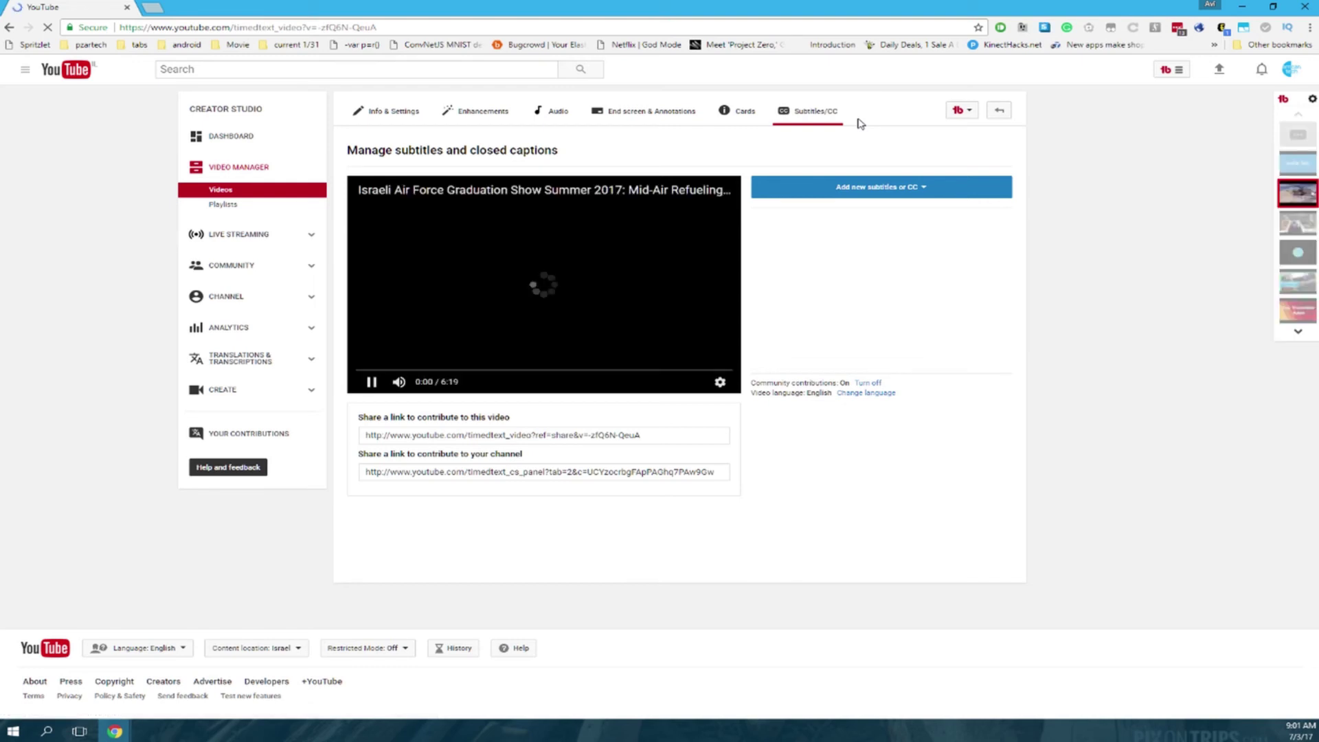
click(372, 382)
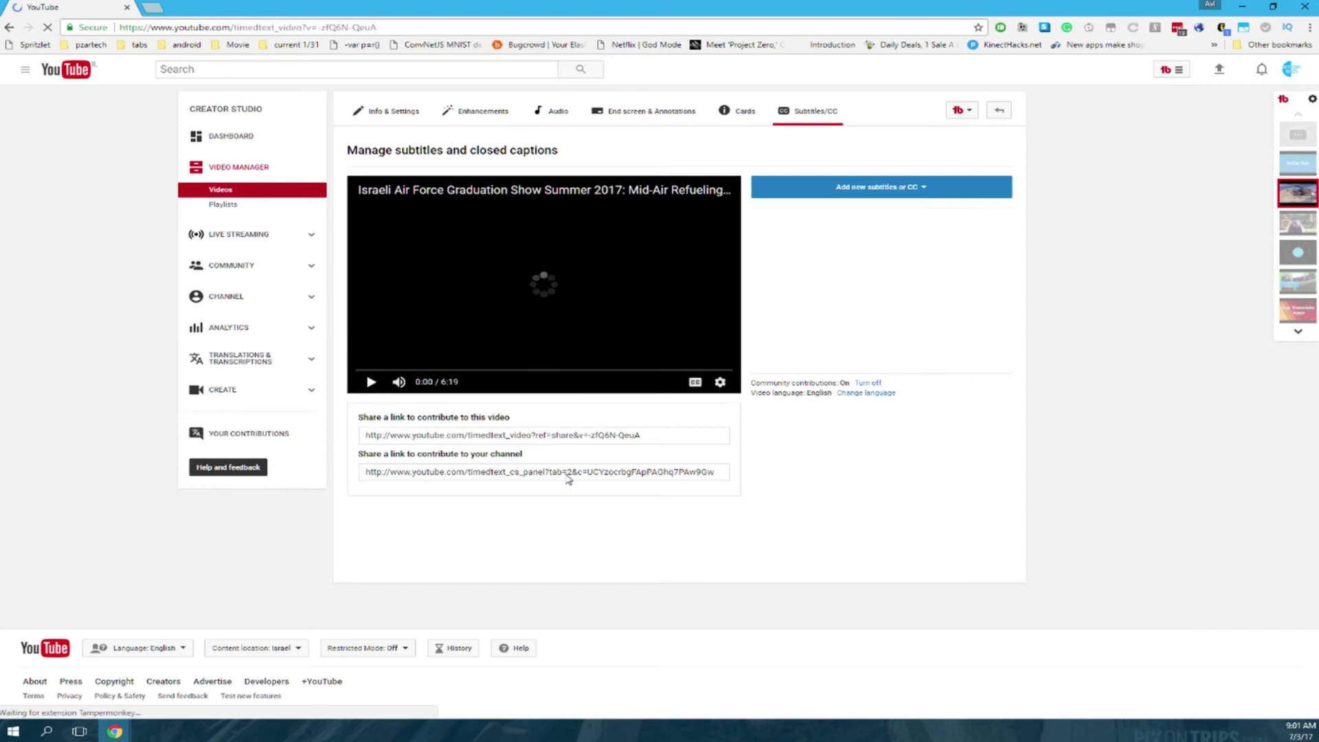